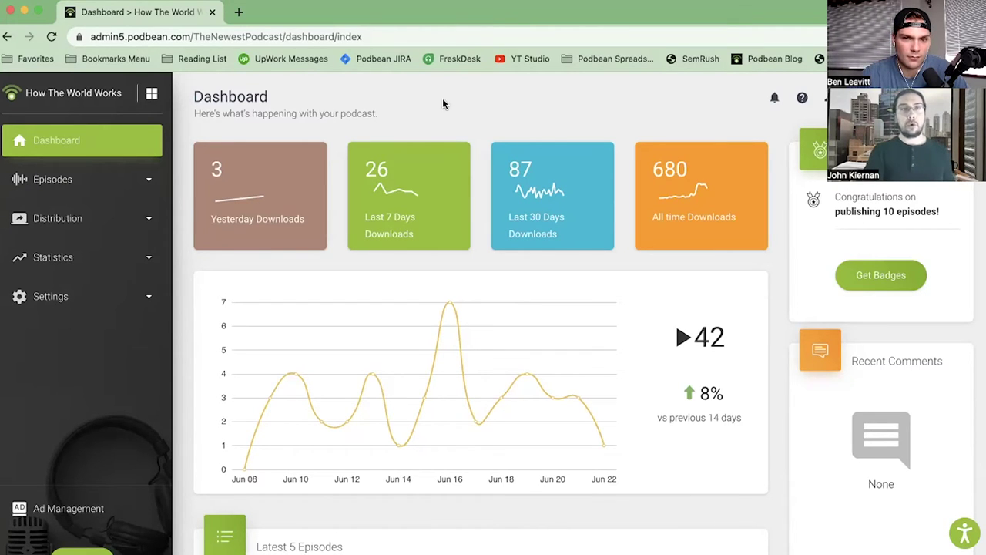
Open the overview of all channels and look through the account home page and the podcast channel list
click(153, 94)
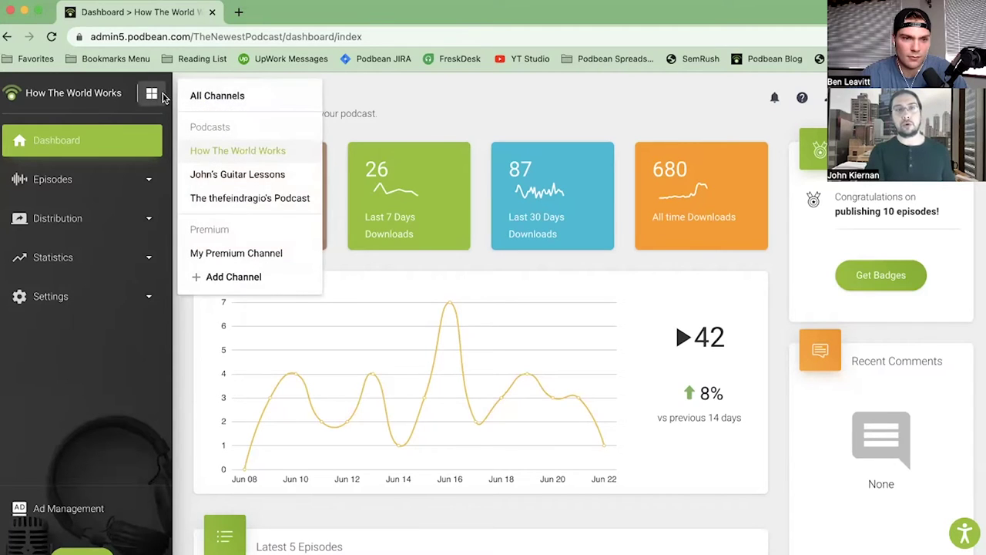
click(192, 98)
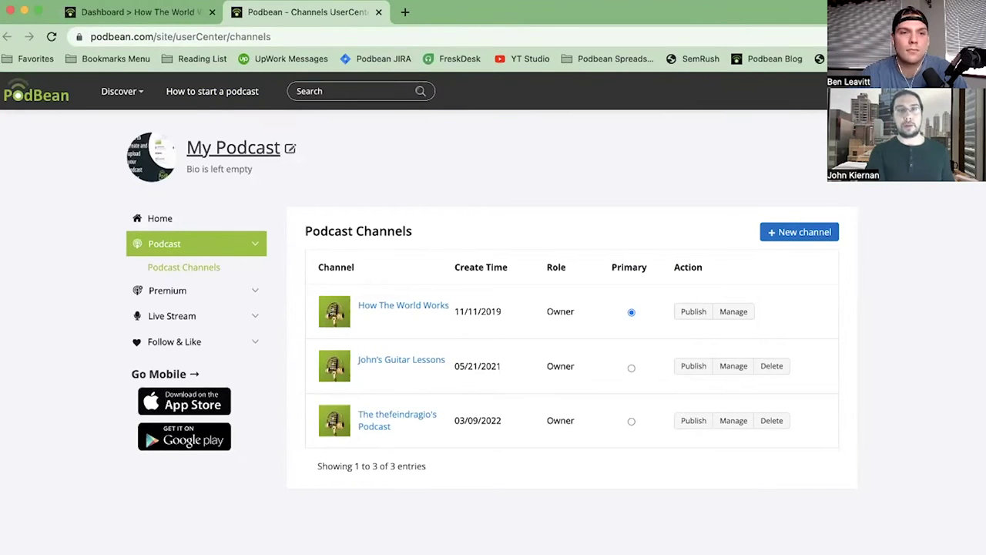
click(163, 220)
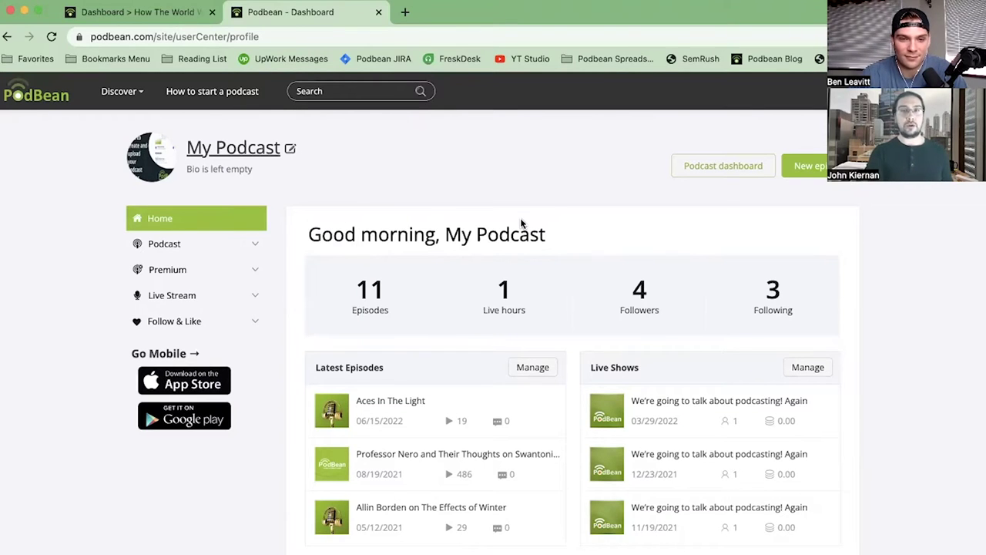
click(202, 247)
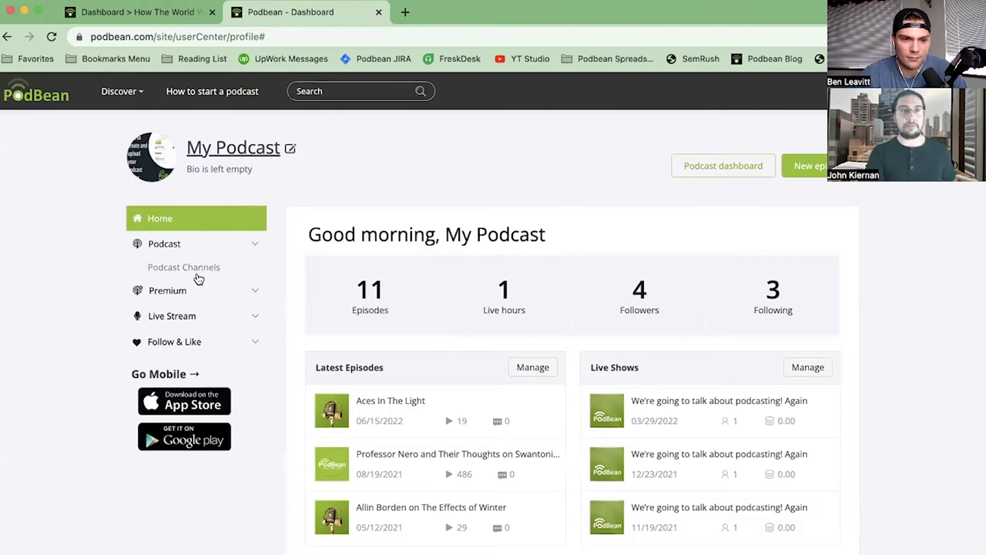
click(197, 275)
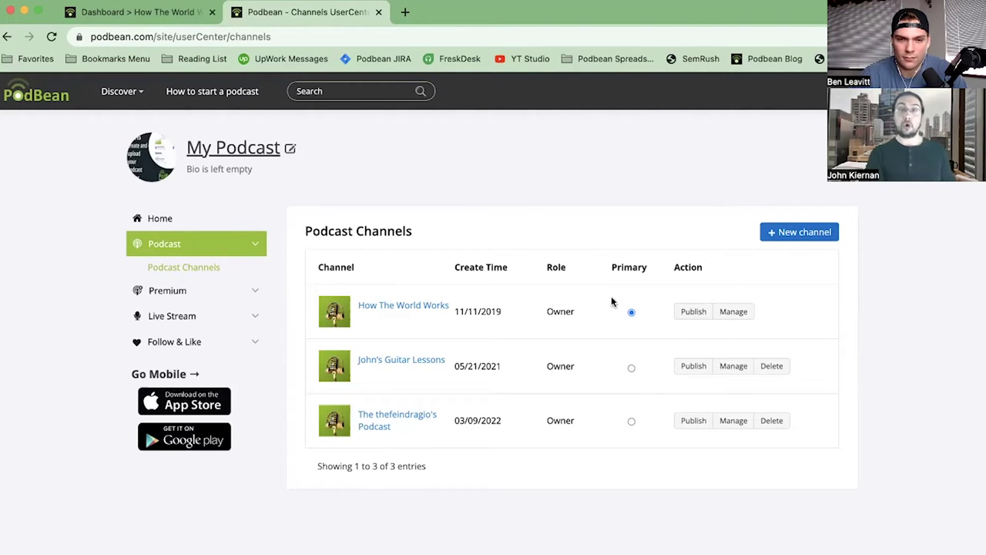
Start a new episode from the account home page and upload Podbean 2021 Ad 1.mp3, accepting the adjusted file name
click(217, 221)
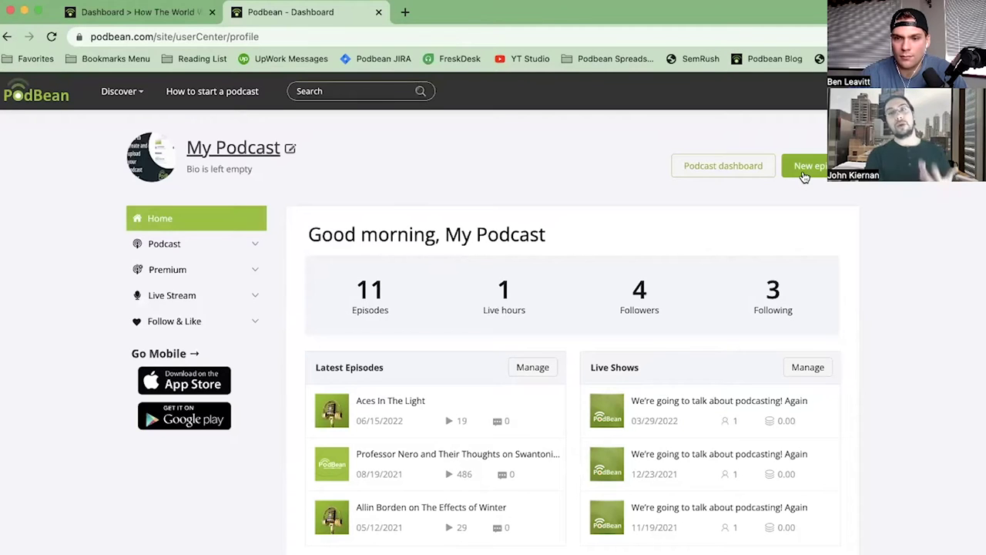
click(803, 170)
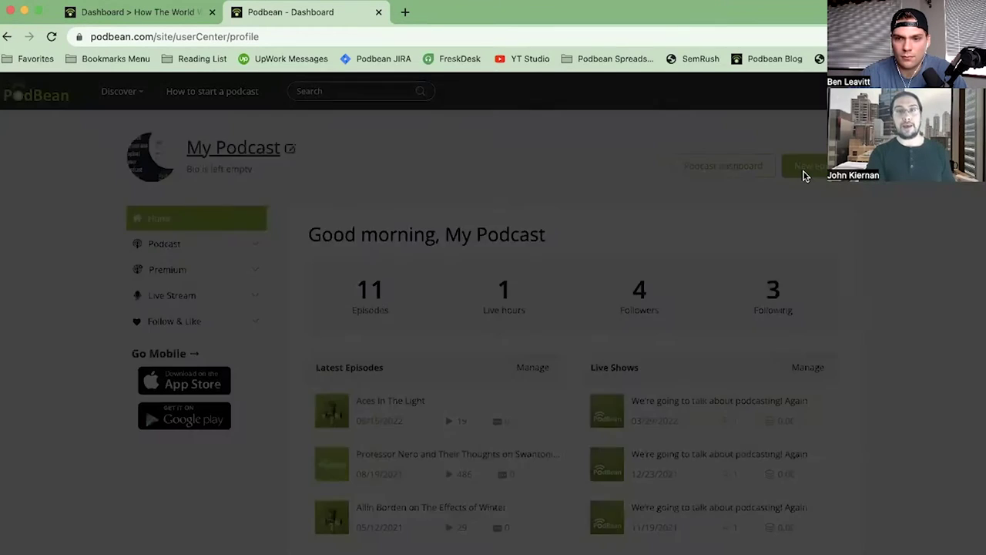
click(418, 242)
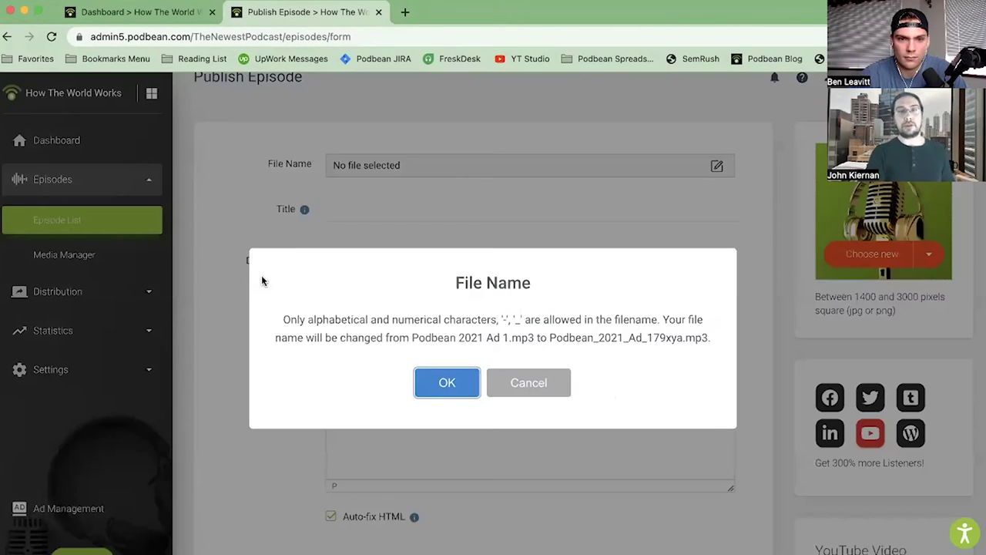
click(447, 383)
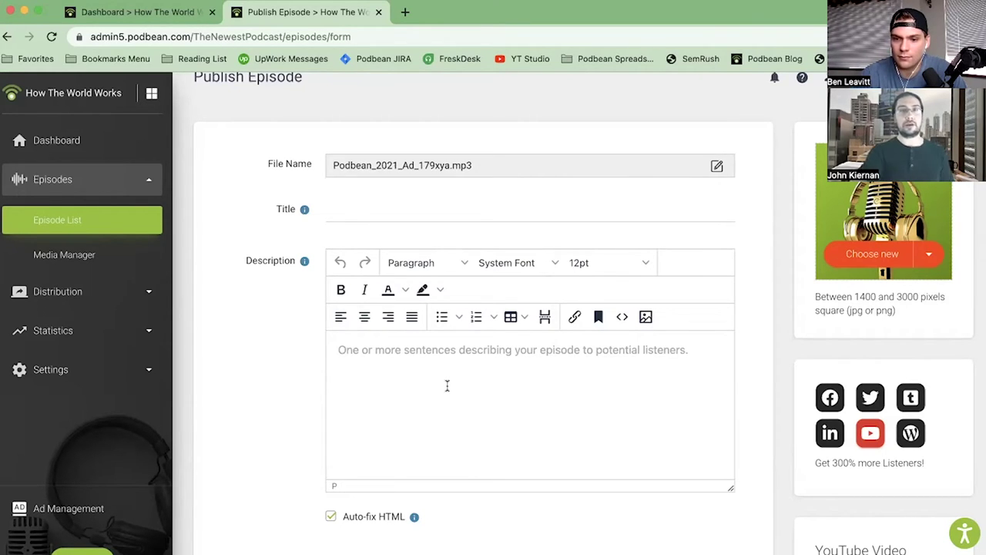
Enter "Test Description" as the episode's description and reuse the same text as its title
click(446, 386)
text(Test Description)
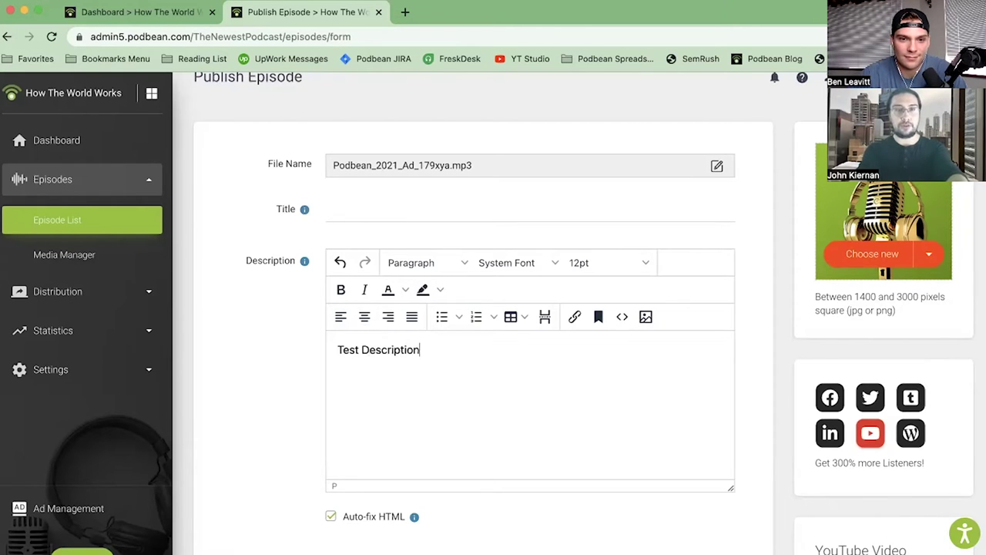
key(super+a)
key(super+c)
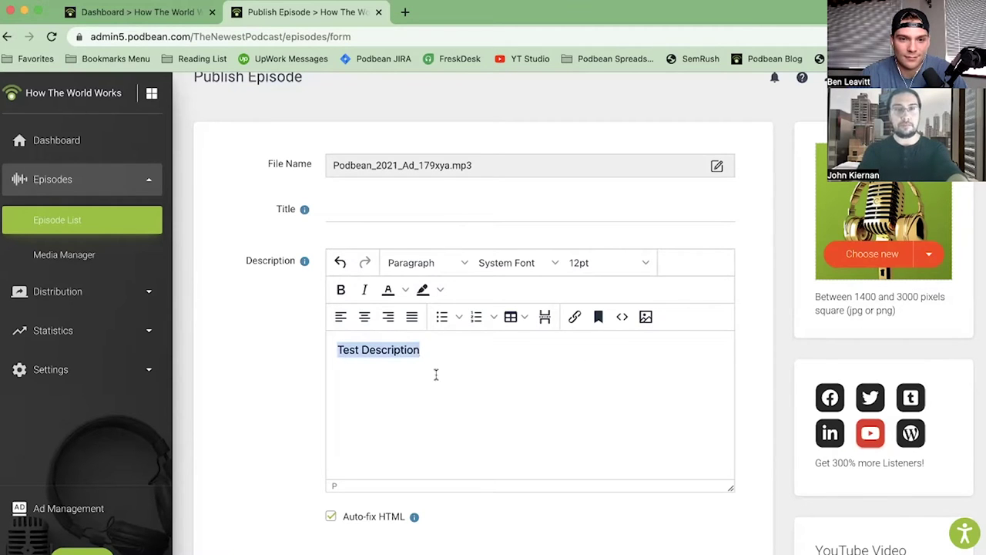
click(432, 209)
key(super+v)
click(357, 377)
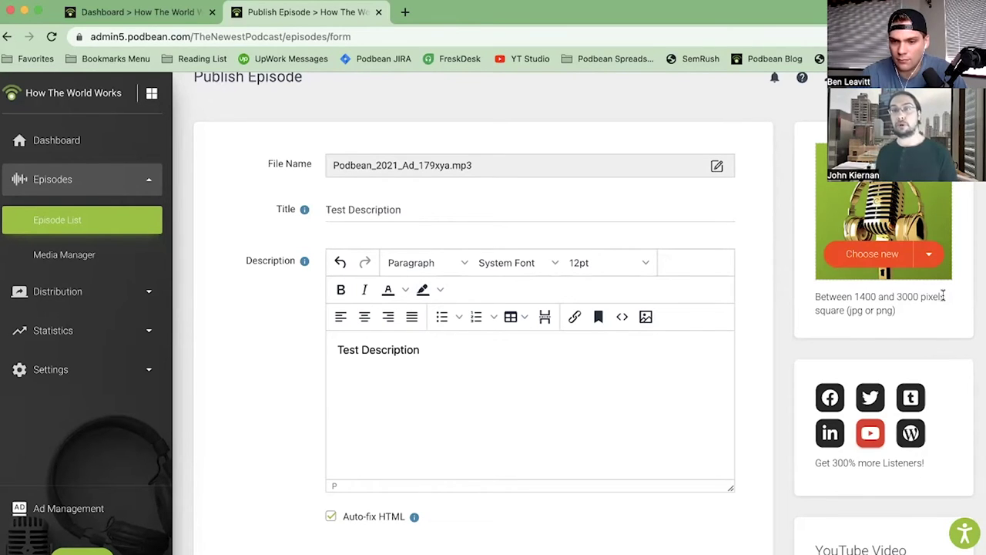
Expand the additional episode settings and review the numbering, episode type, content rating, summary, author, duration and link fields
scroll(942, 296, down, 1)
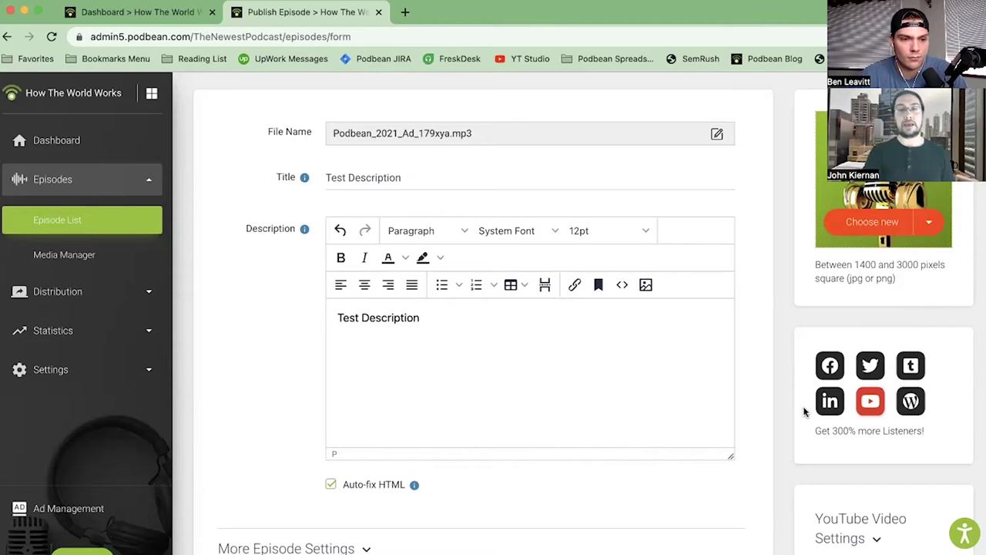
scroll(803, 412, down, 2)
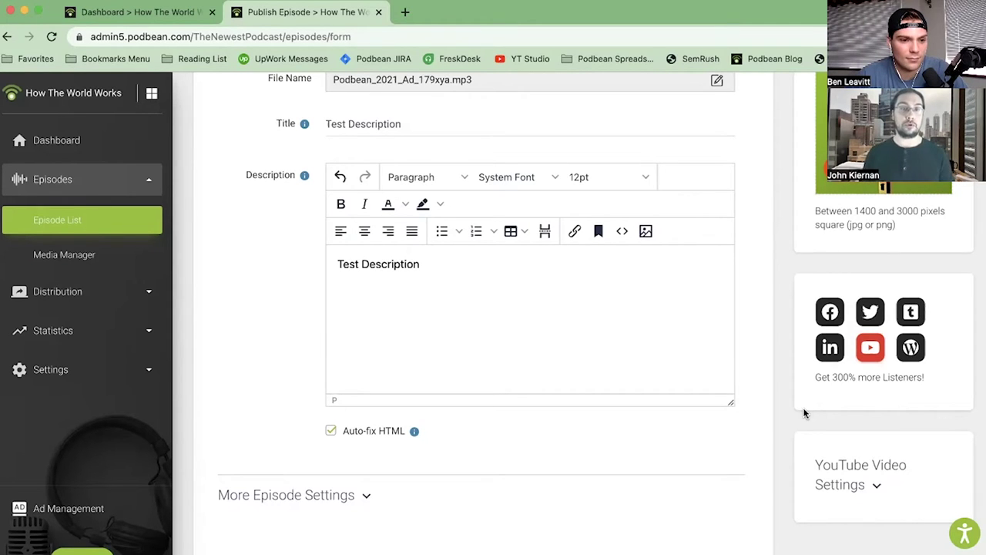
scroll(339, 454, down, 2)
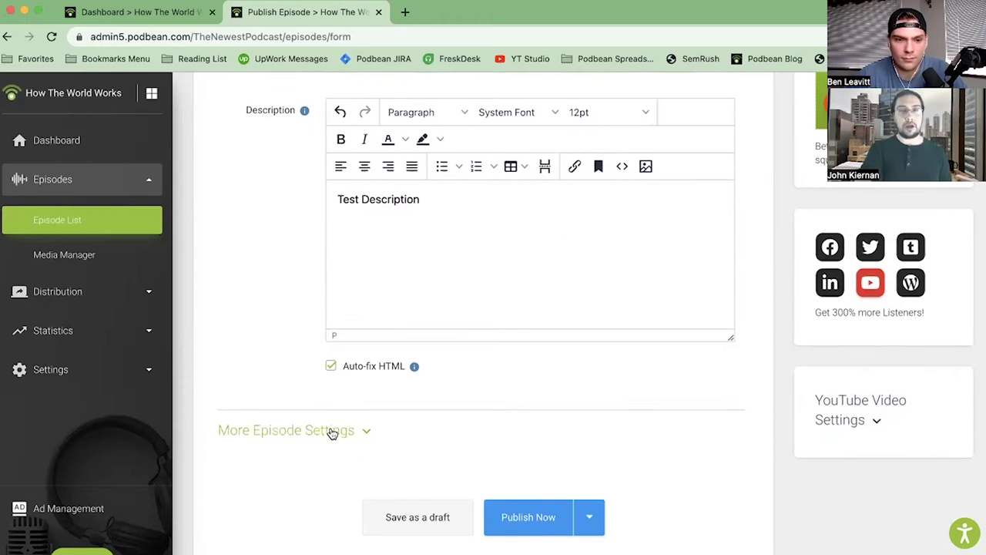
click(332, 433)
scroll(331, 433, down, 2)
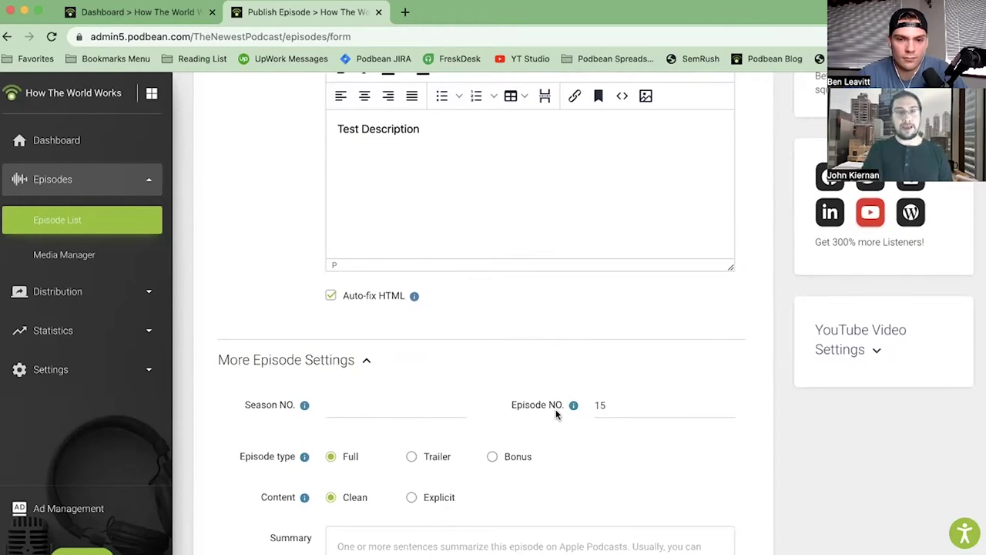
scroll(568, 455, down, 2)
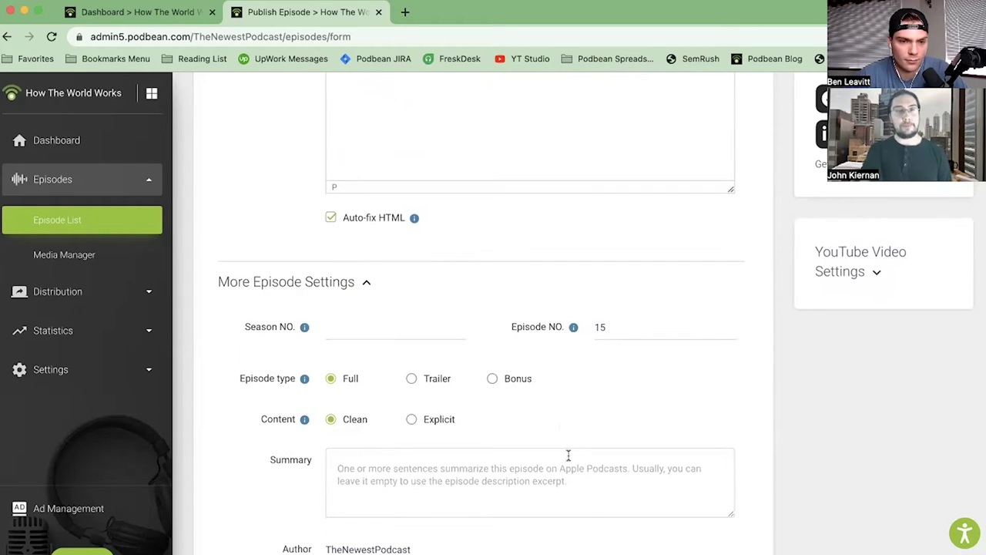
scroll(385, 482, down, 1)
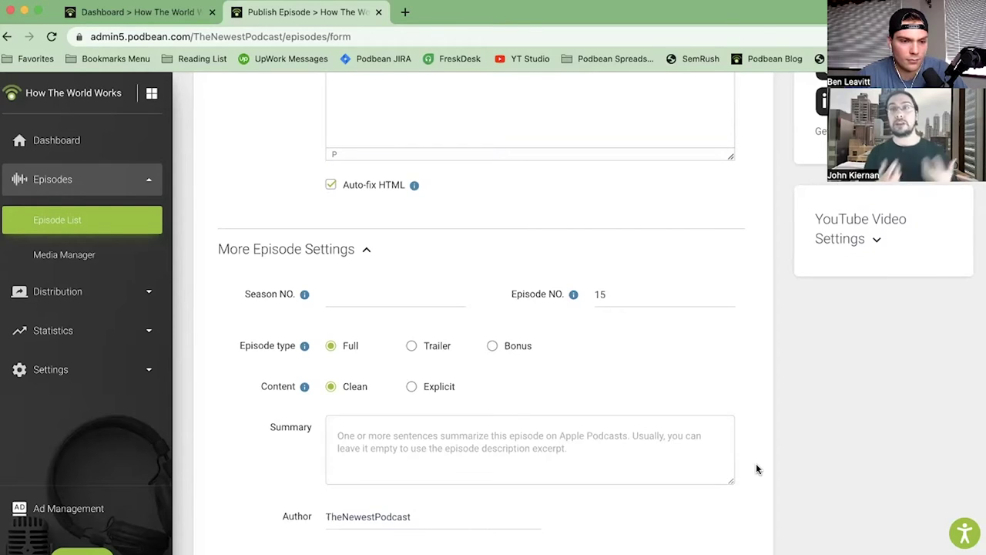
scroll(757, 467, down, 3)
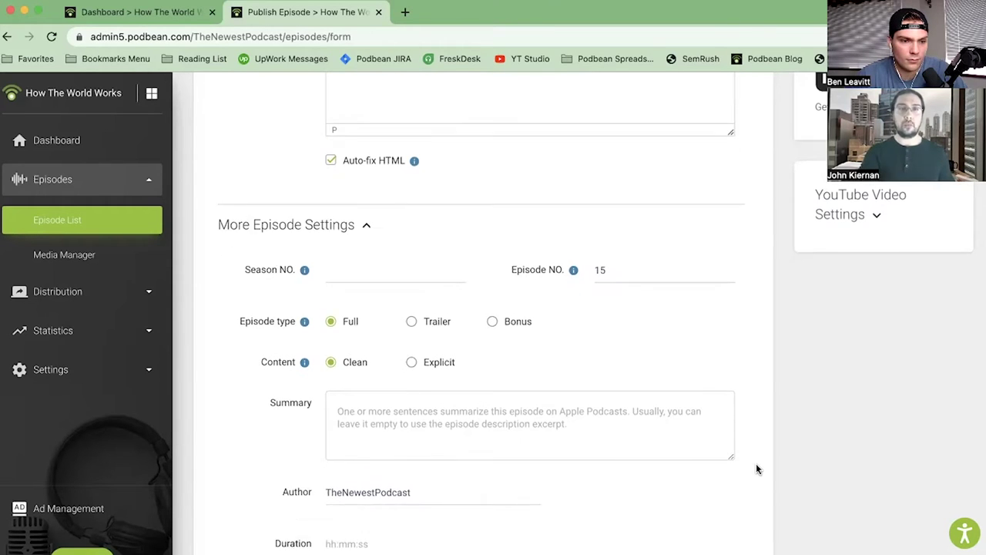
scroll(756, 469, down, 2)
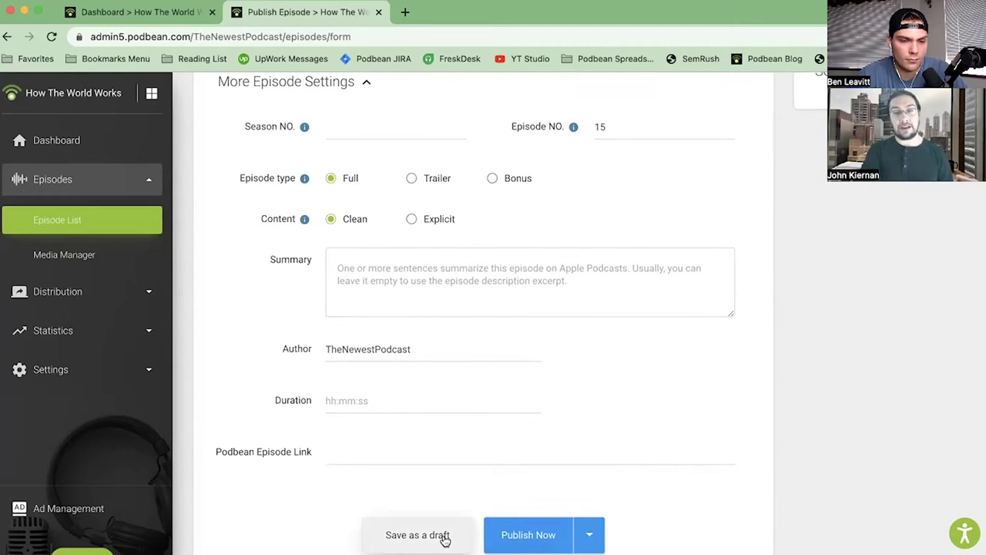
Check the publishing options and publish the episode immediately
click(590, 535)
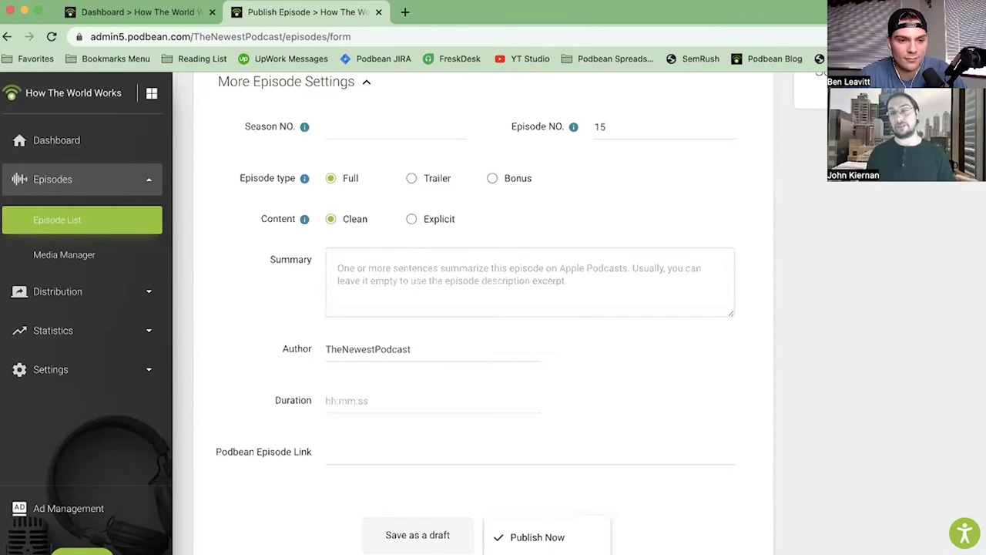
key(Escape)
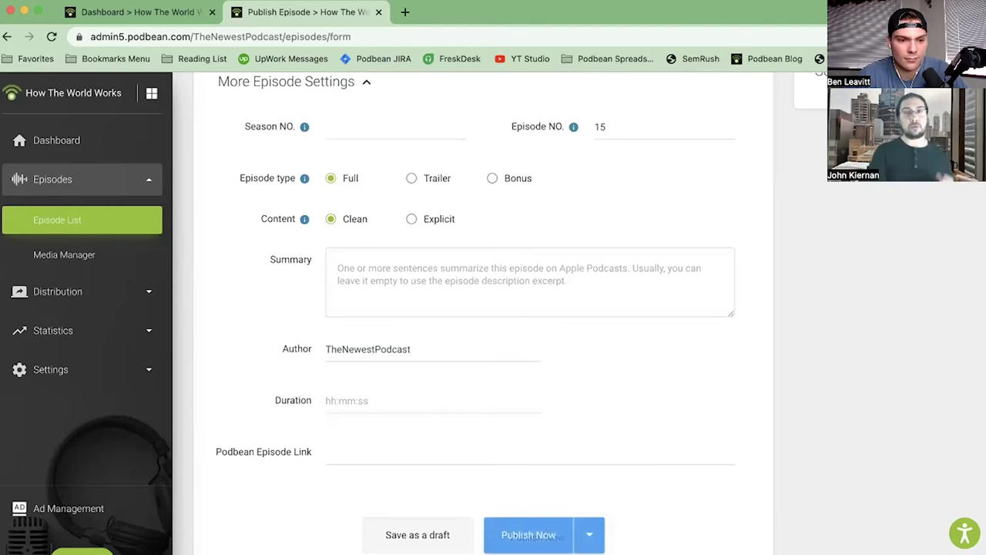
click(507, 538)
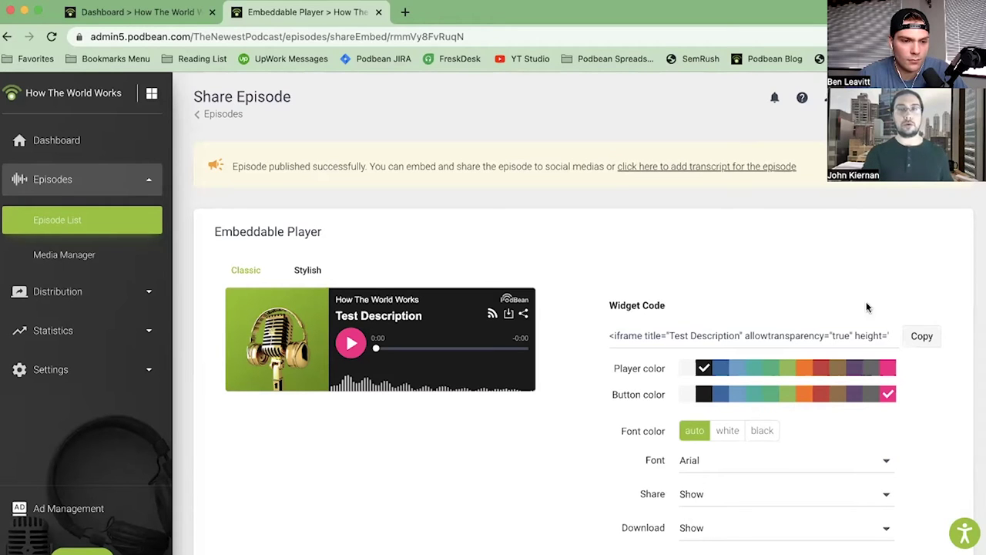
Style the Classic embeddable player with an orange player color, a black button color and the Times New Roman font
click(807, 369)
click(704, 394)
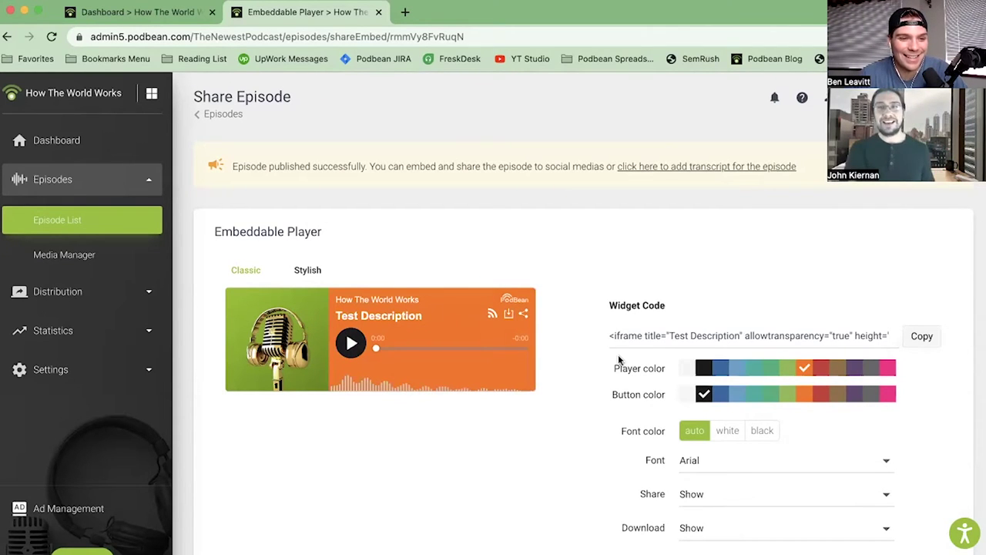
scroll(621, 357, down, 1)
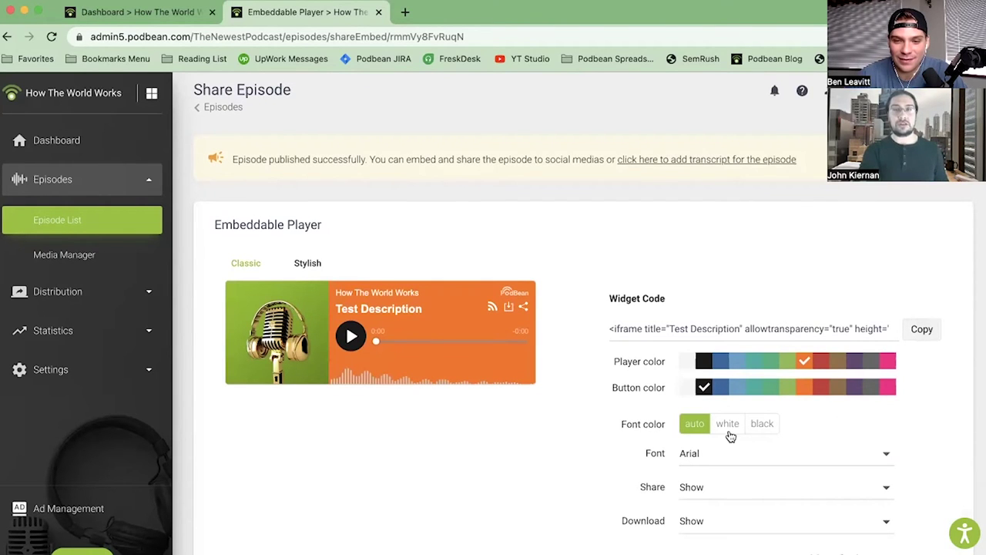
scroll(730, 434, down, 2)
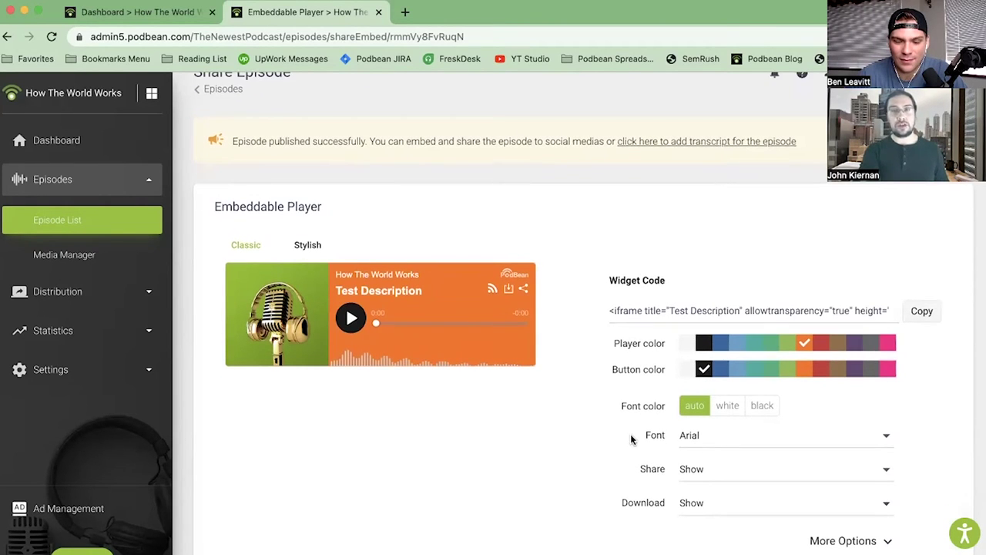
scroll(632, 434, down, 2)
click(698, 409)
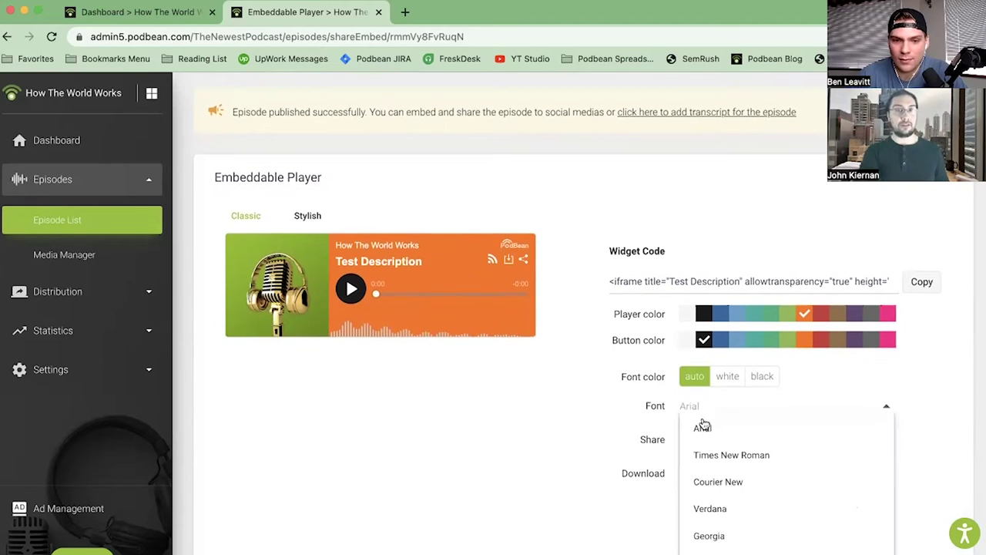
click(713, 454)
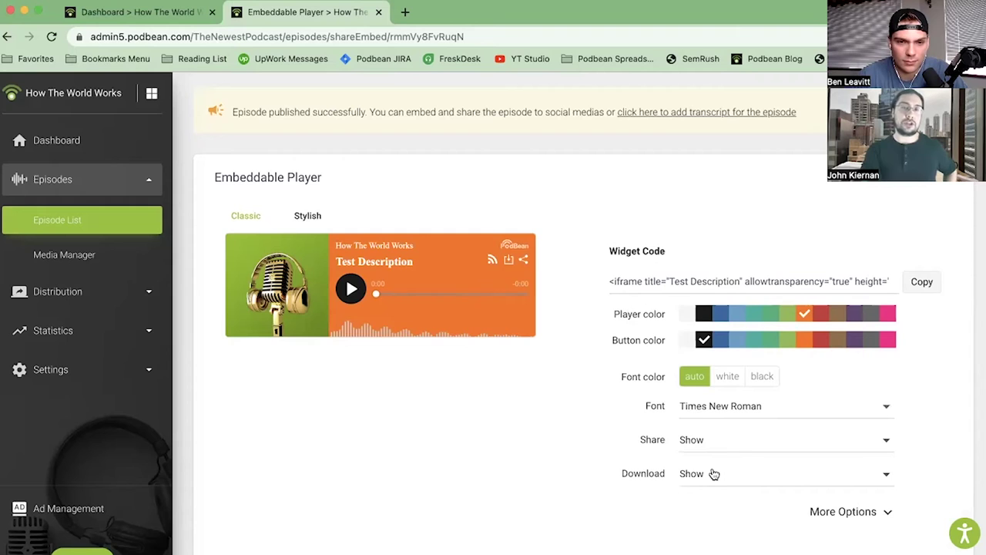
click(712, 473)
click(713, 473)
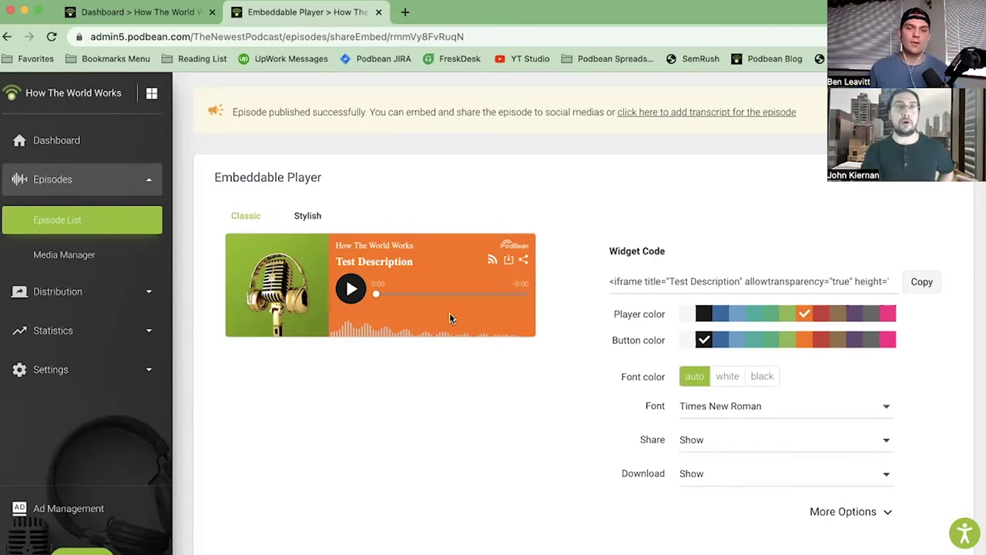
Preview the embeddable player in the Stylish layout, return to Classic and look over its settings
mouse_move(443, 294)
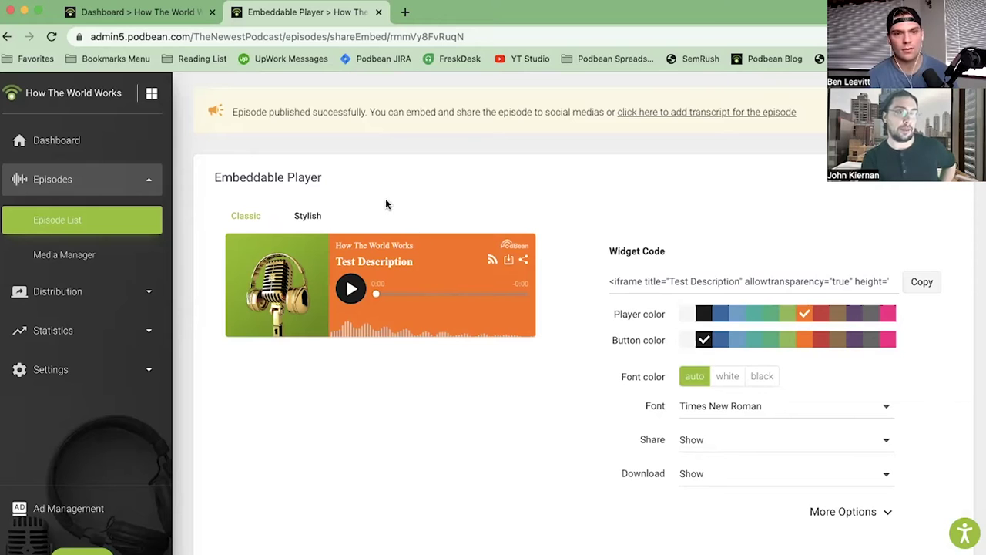
click(304, 216)
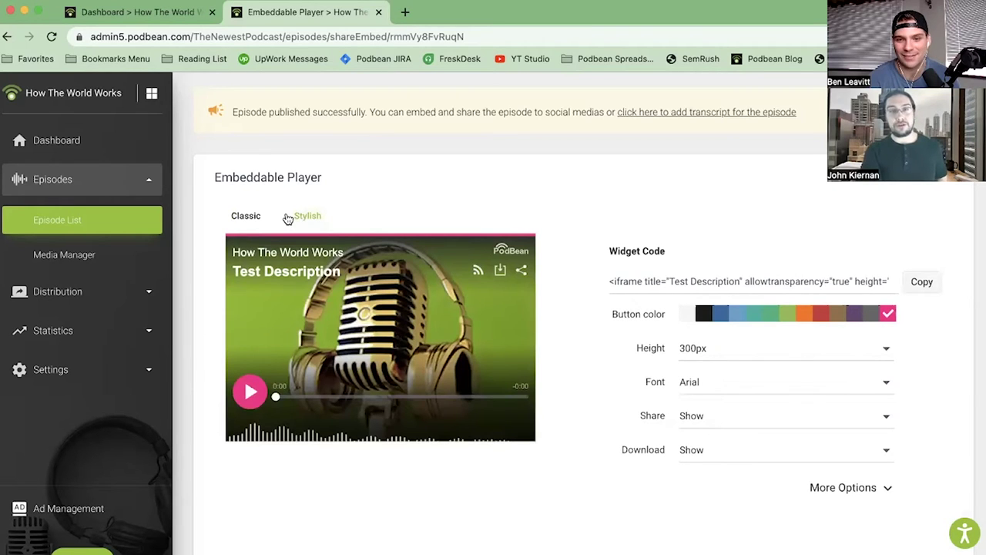
click(251, 219)
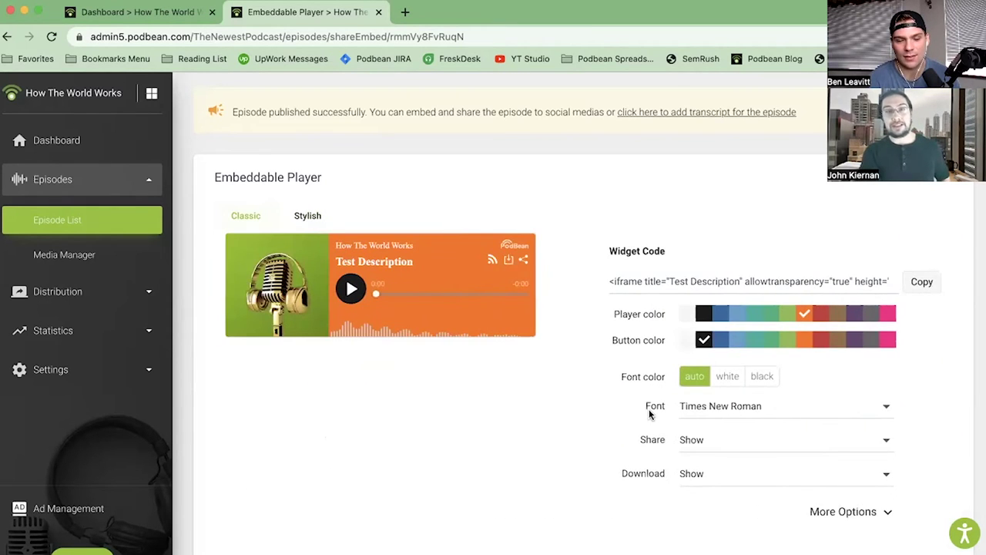
scroll(650, 415, down, 2)
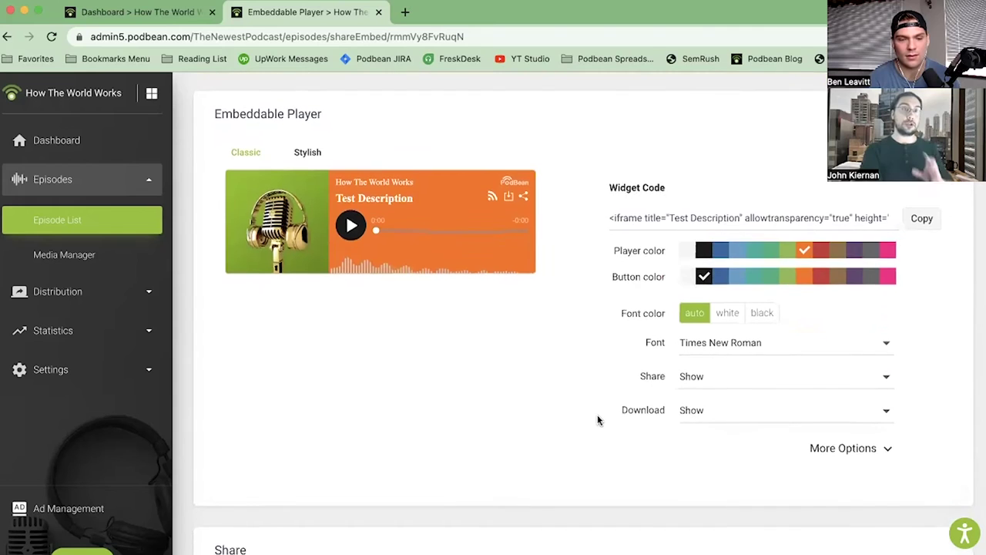
scroll(598, 420, down, 1)
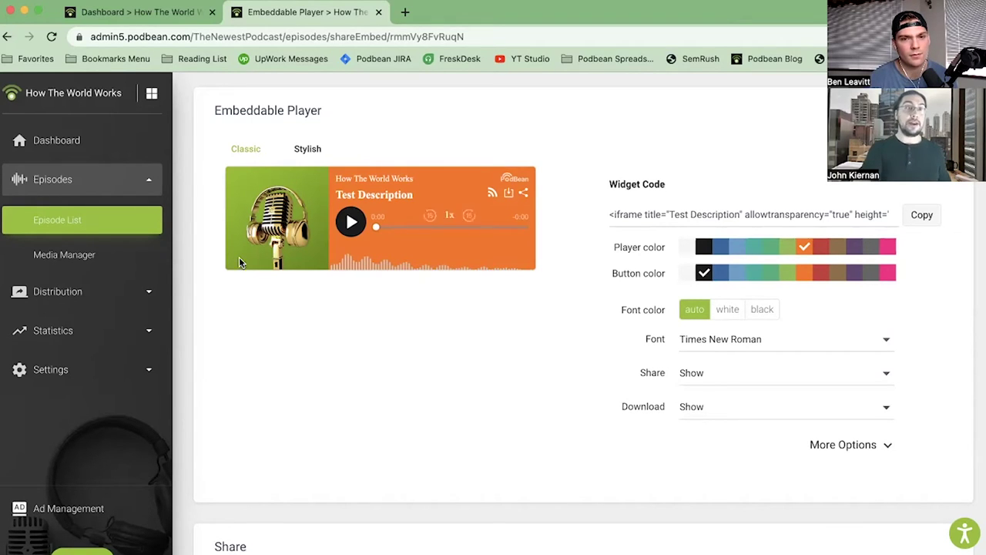
Open the overview page of the podcast's statistics
click(82, 298)
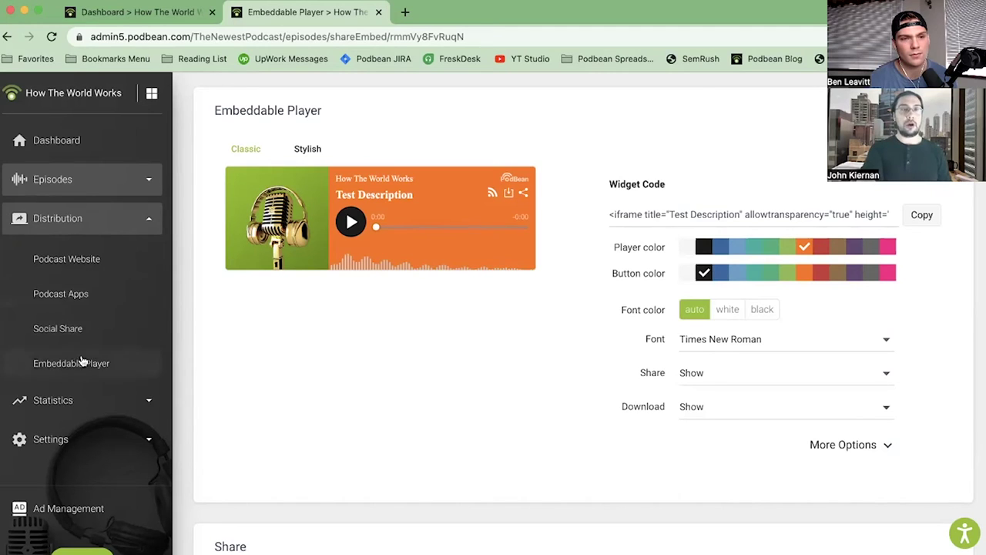
click(77, 400)
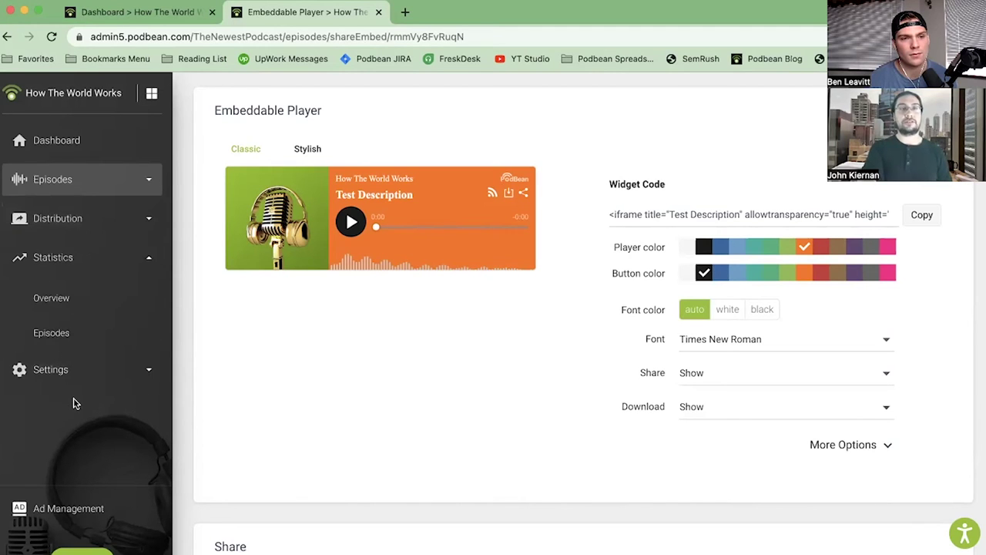
click(63, 308)
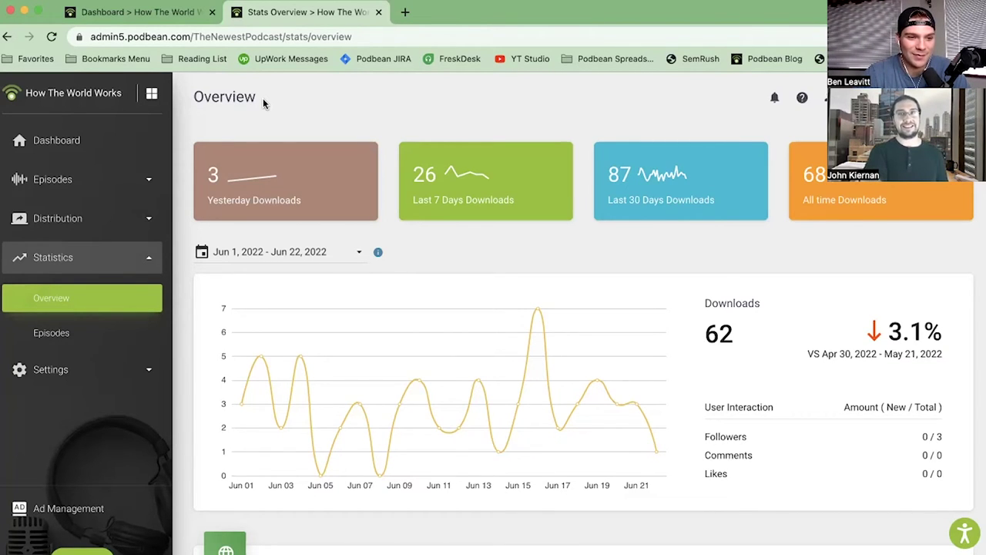
scroll(263, 115, down, 1)
scroll(263, 110, up, 1)
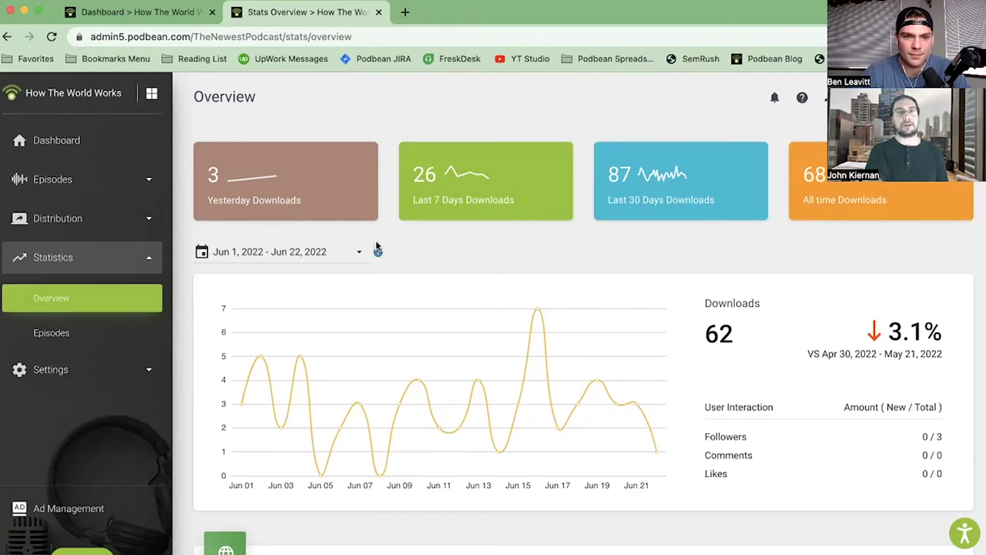
Set the date range of the statistics overview to the last 12 months
click(358, 256)
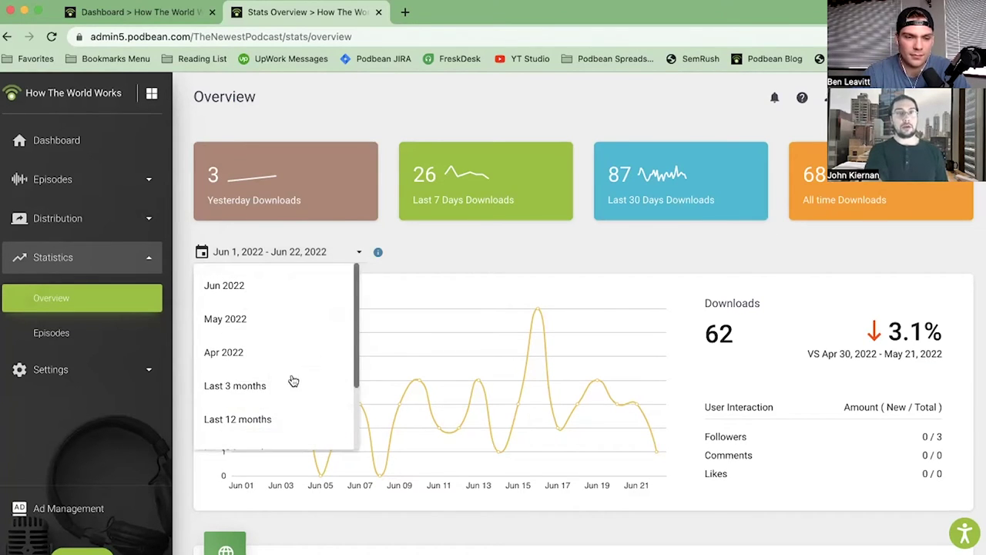
scroll(293, 380, down, 2)
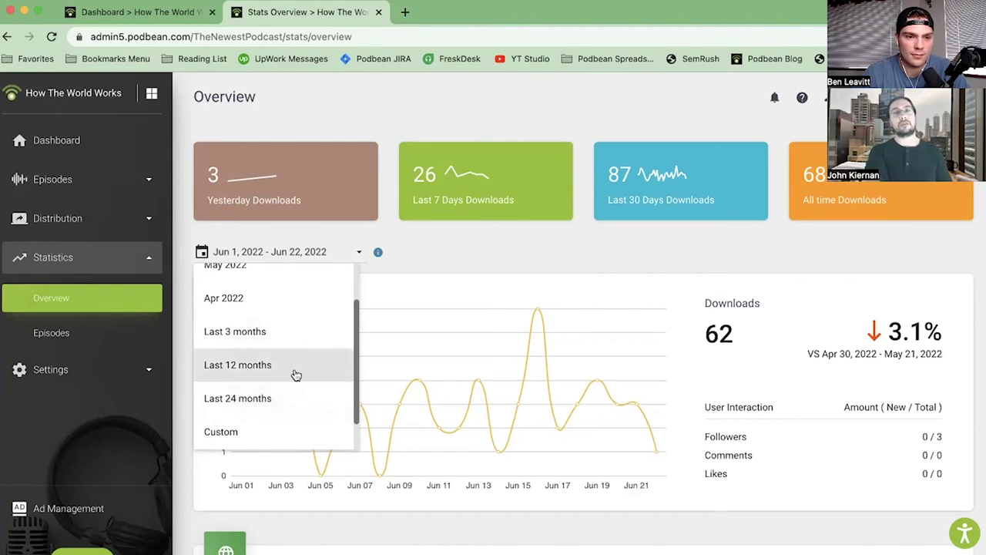
click(294, 370)
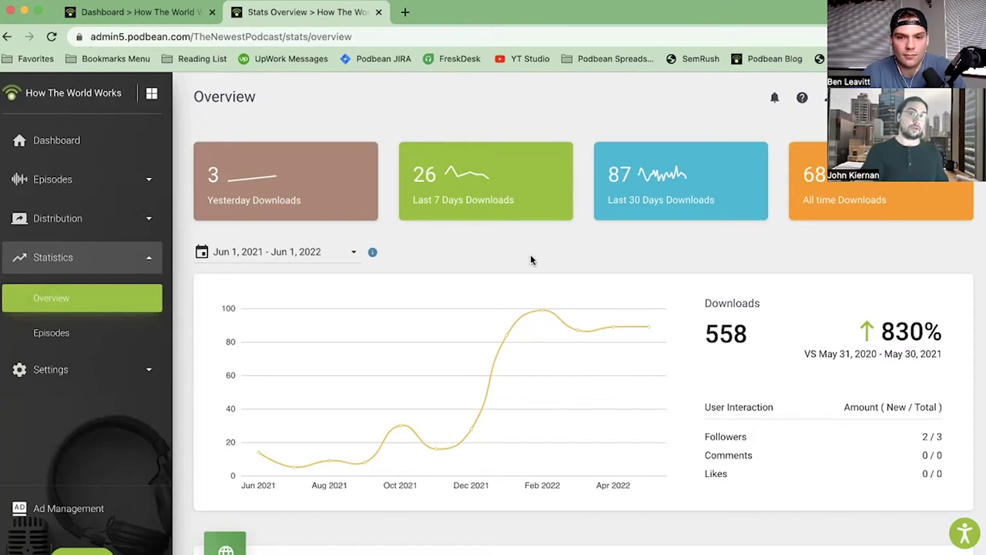
View the per-episode download breakdowns for Feb 2022 and Mar 2022 from the downloads chart, closing each one
scroll(530, 260, down, 1)
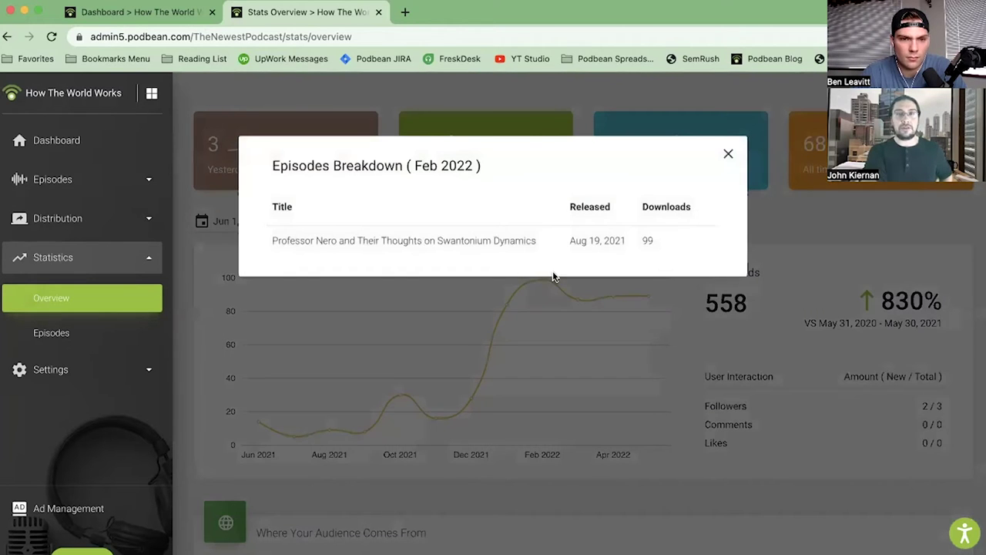
triple_click(538, 242)
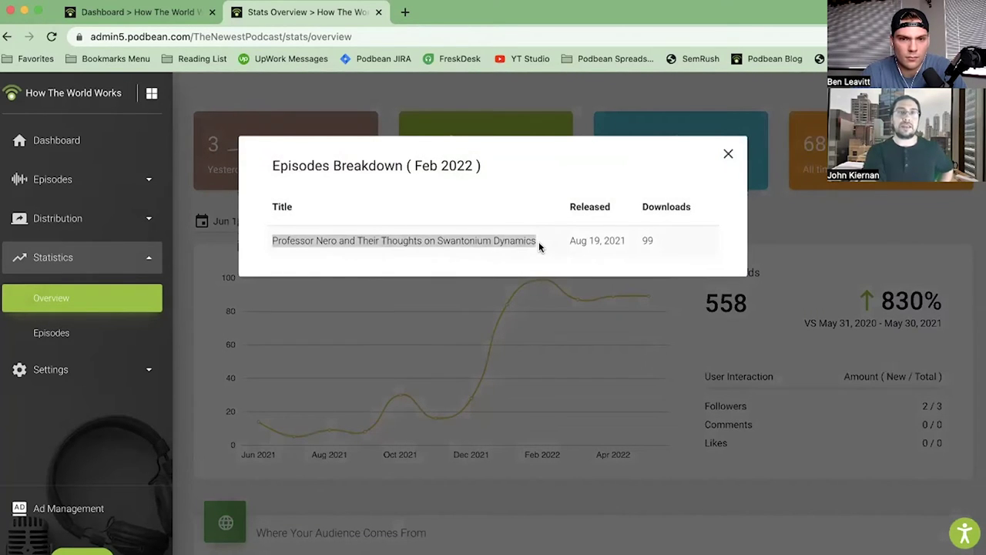
click(539, 241)
click(729, 154)
click(577, 300)
scroll(577, 301, down, 1)
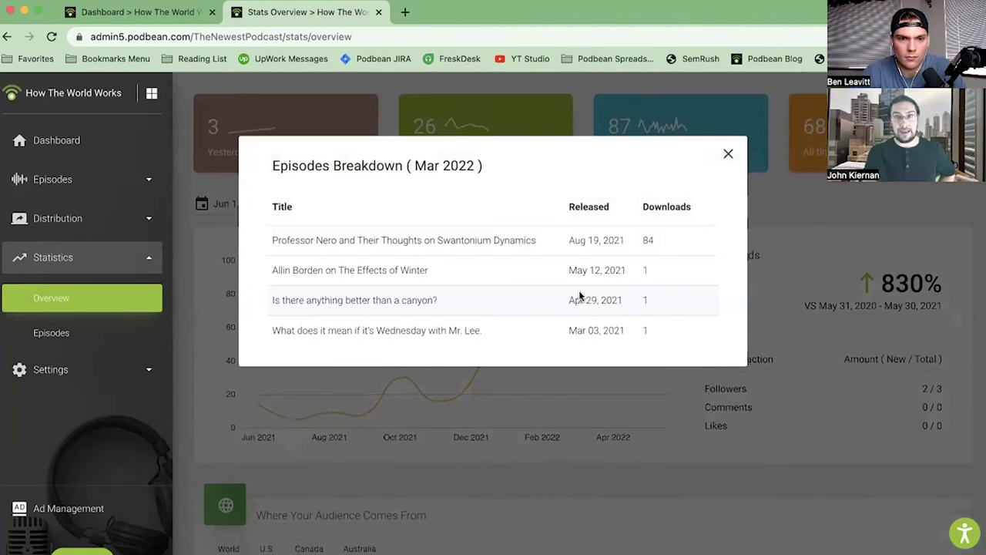
click(729, 154)
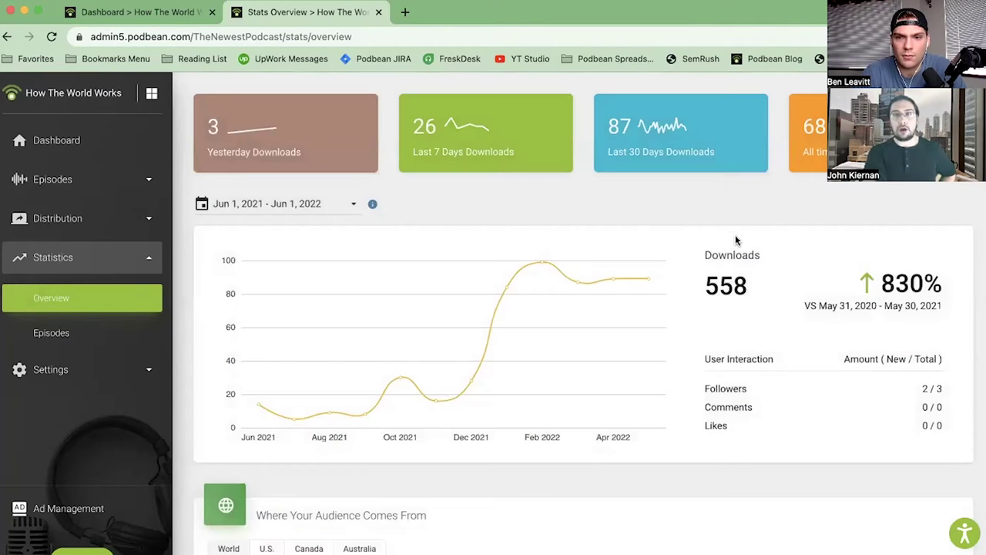
Review the User Interaction figures for followers, comments and likes beside the downloads chart
scroll(729, 235, down, 1)
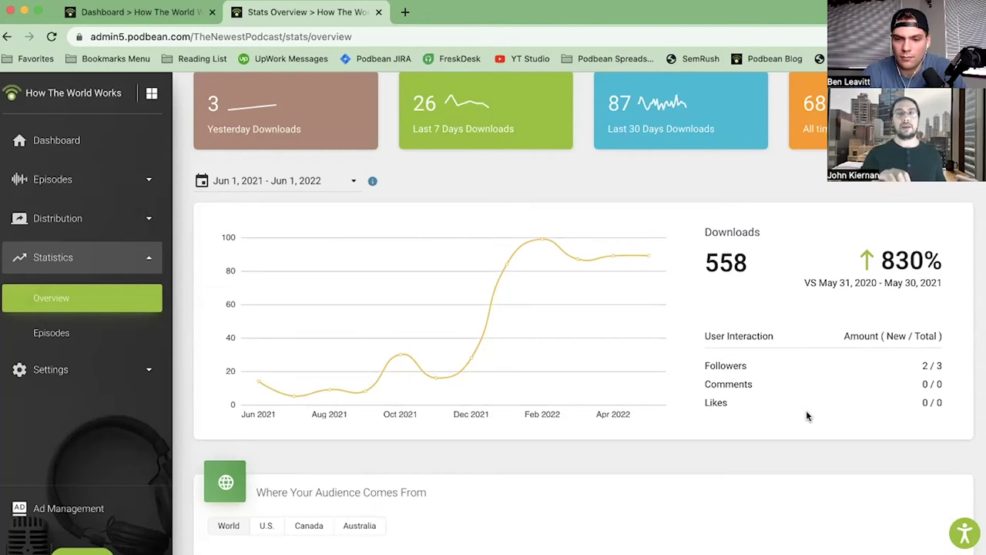
drag(705, 330, 800, 420)
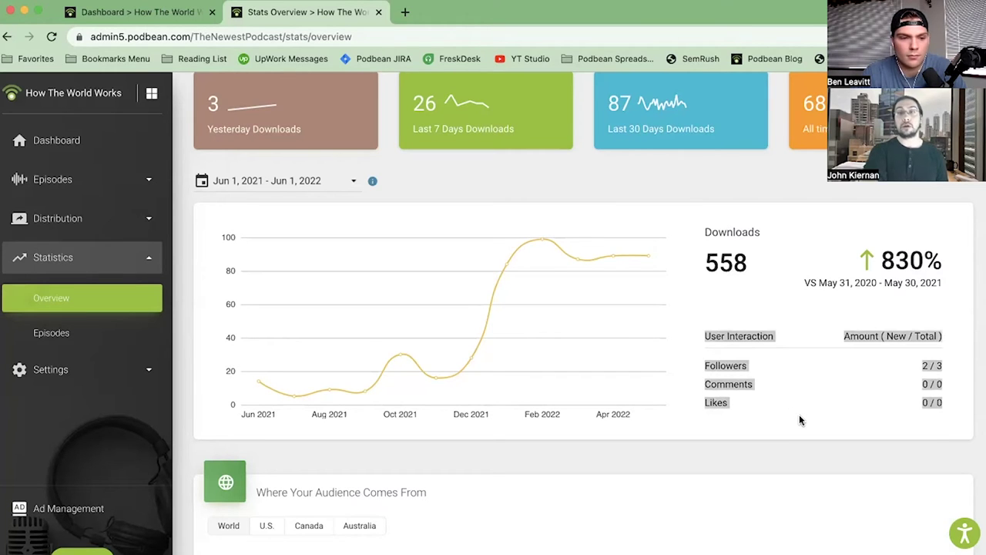
click(799, 414)
Look through the complete country list of the audience geography statistics and close it
scroll(799, 415, down, 1)
scroll(799, 420, down, 5)
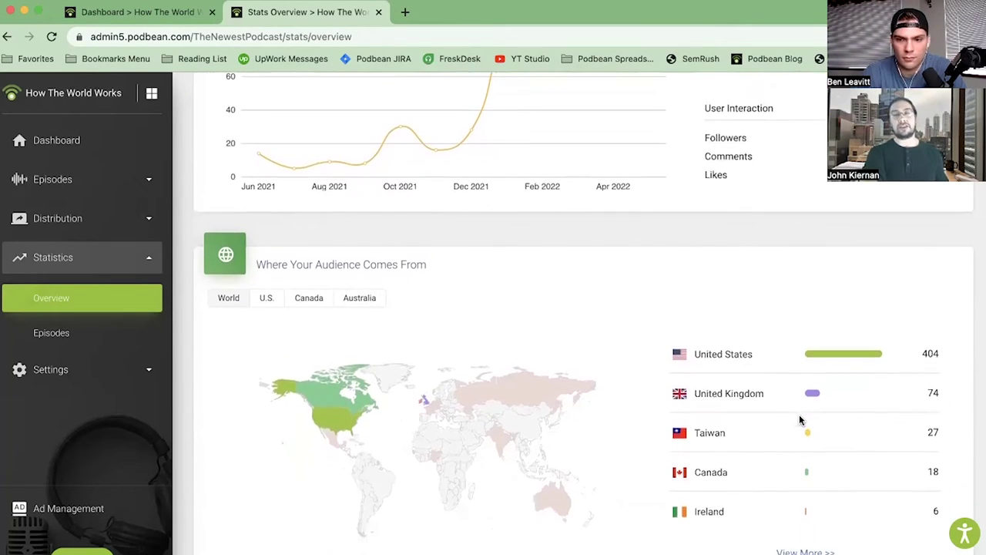
scroll(799, 420, down, 2)
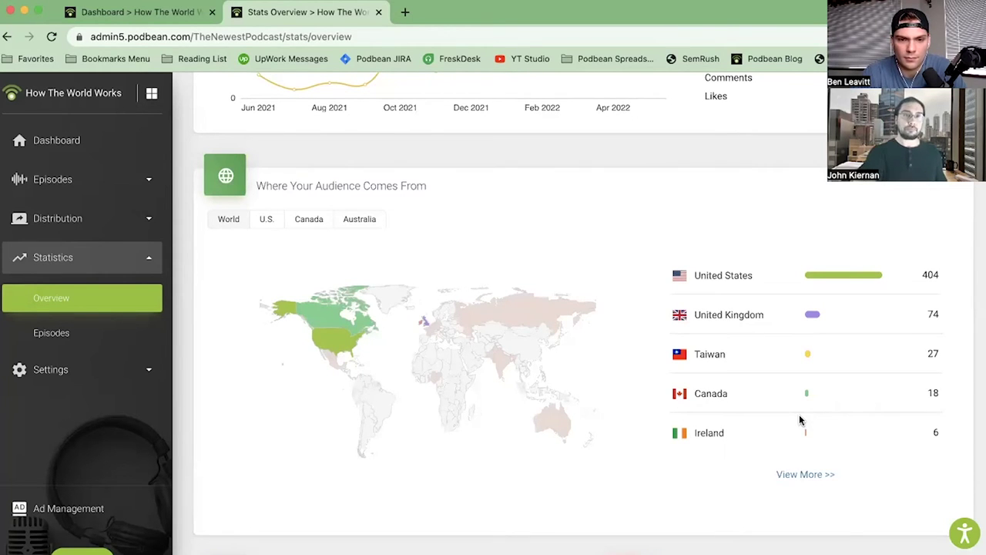
scroll(698, 222, down, 1)
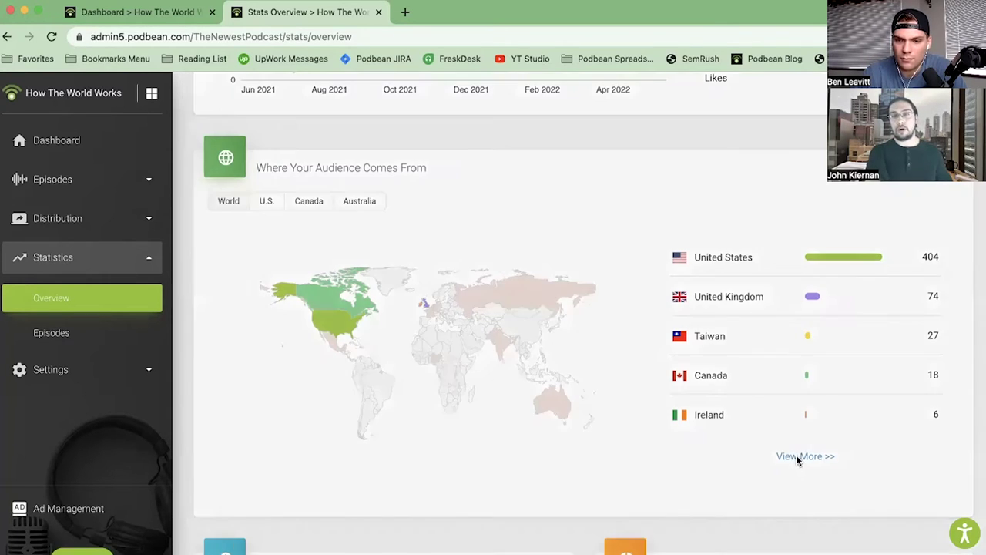
click(796, 455)
scroll(549, 239, down, 4)
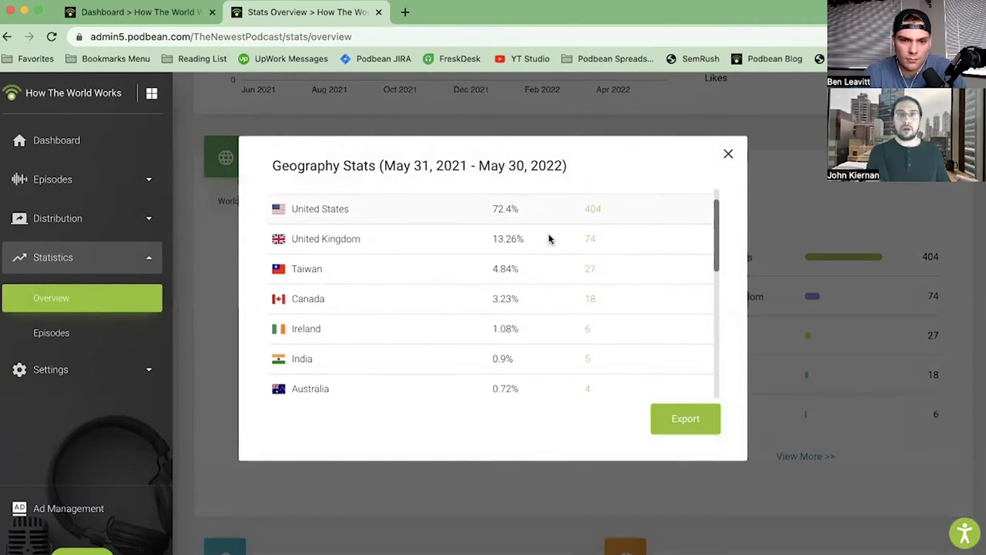
scroll(549, 238, down, 1)
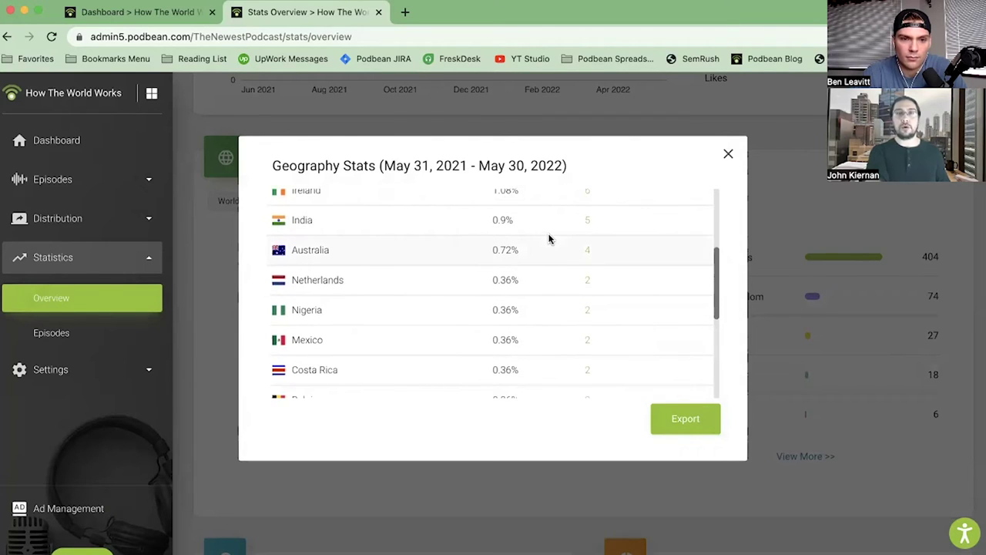
scroll(549, 239, down, 5)
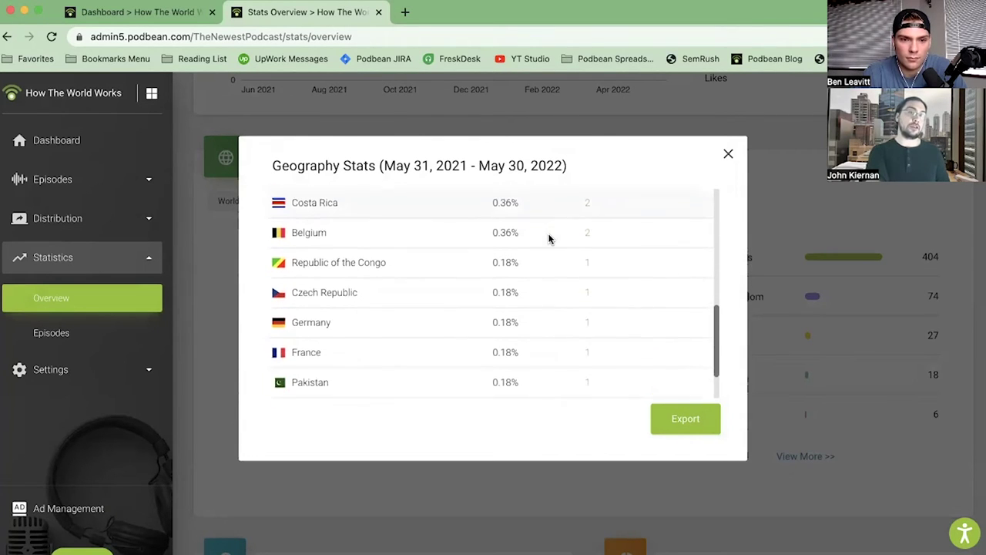
scroll(549, 239, down, 3)
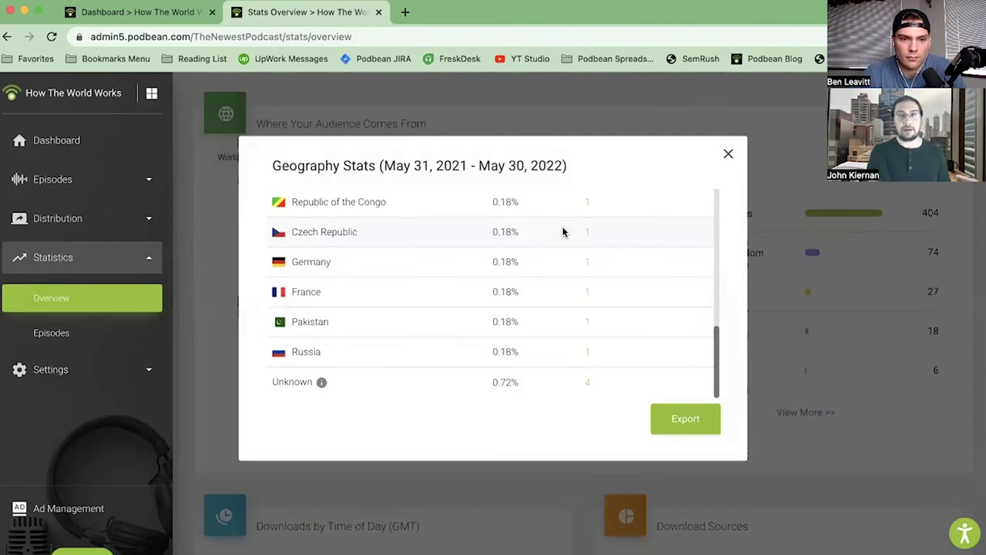
key(Escape)
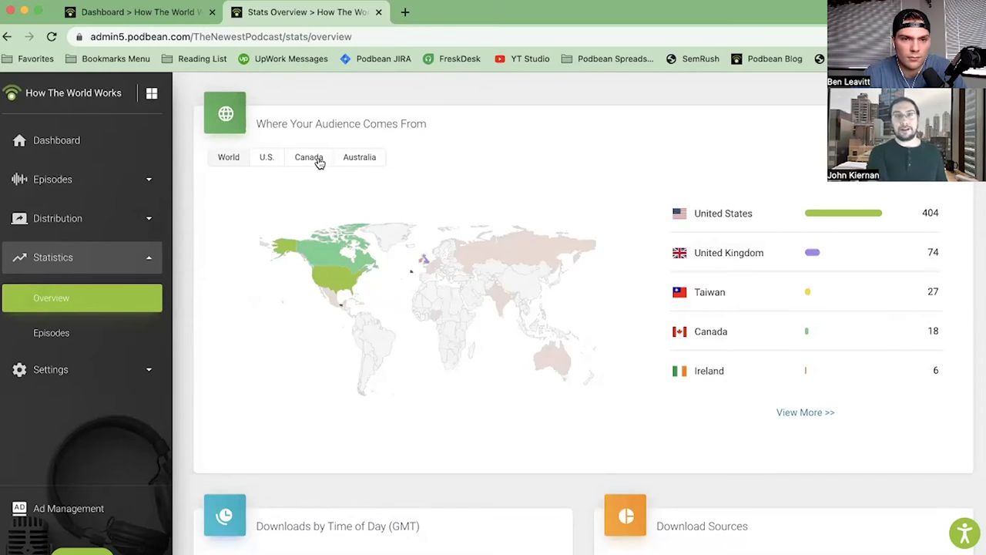
Inspect the audience map by U.S. state, then return it to the World view
click(268, 159)
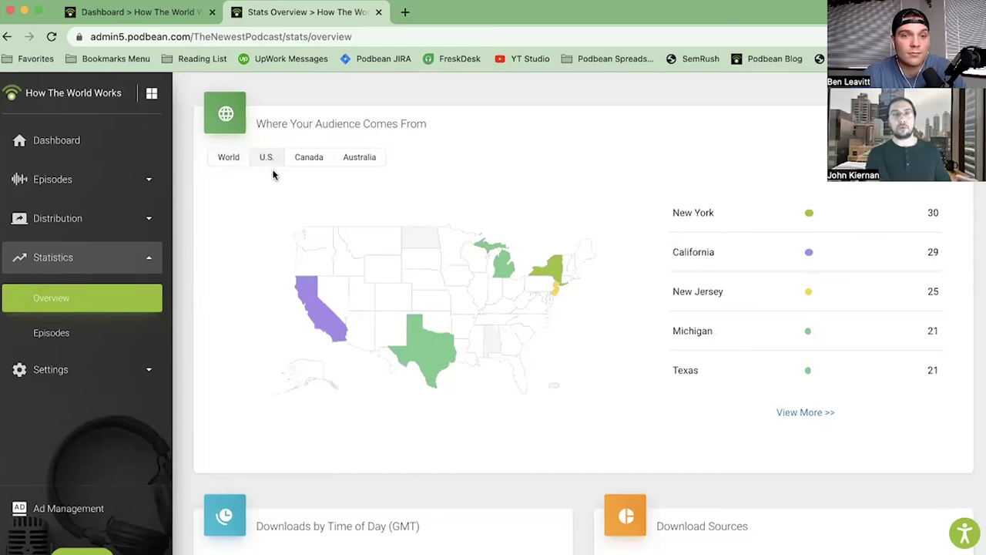
mouse_move(311, 302)
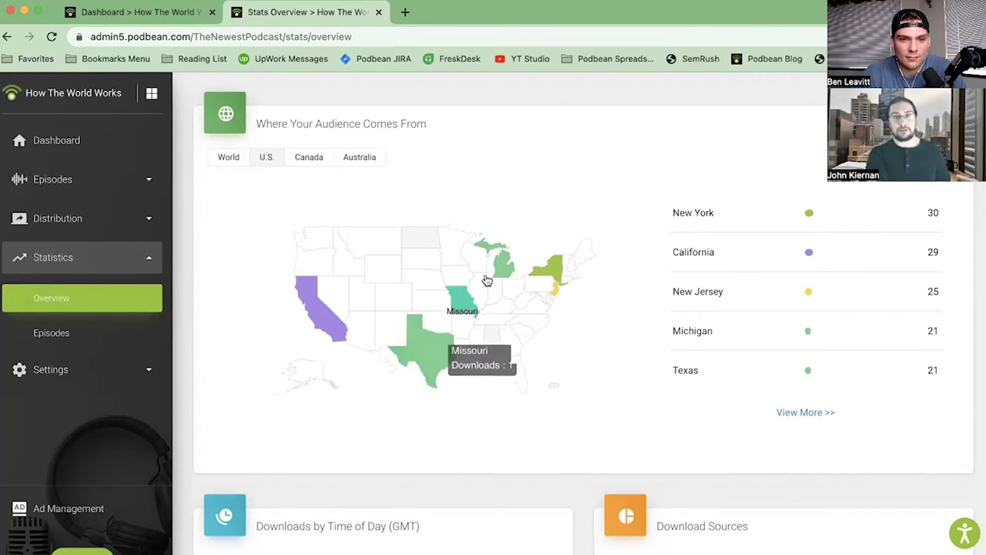
click(228, 156)
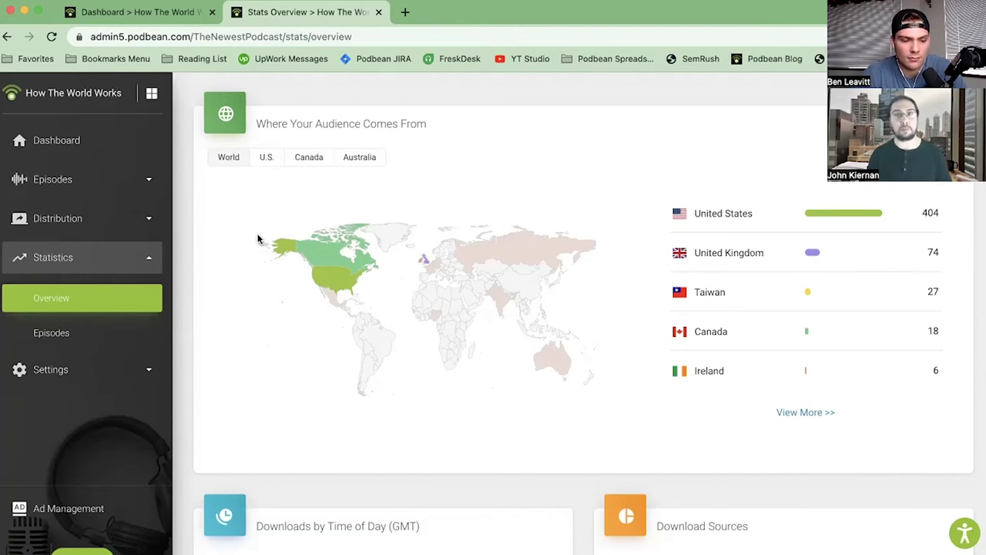
Examine the Downloads by Time of Day chart, checking the Wednesday 8pm slot
scroll(258, 239, down, 5)
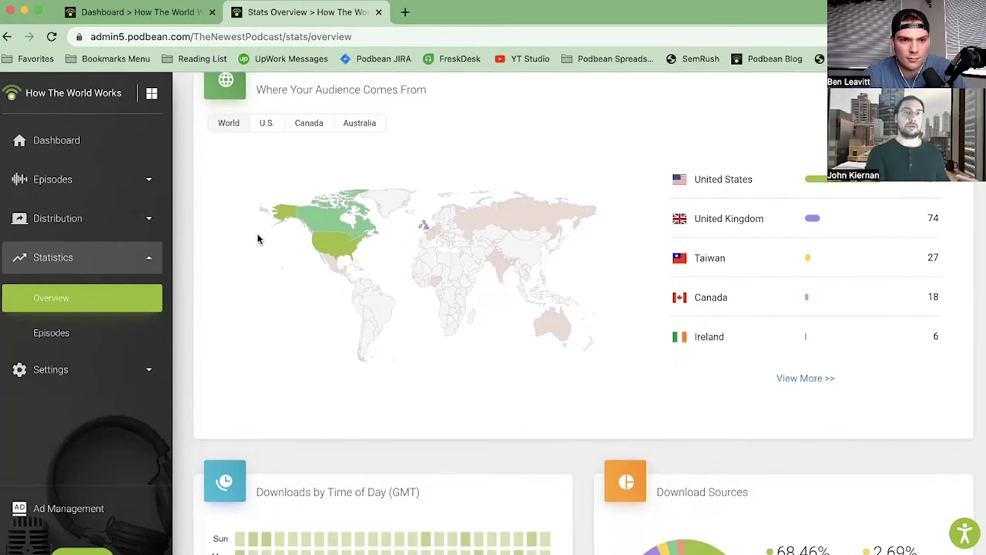
scroll(258, 239, down, 2)
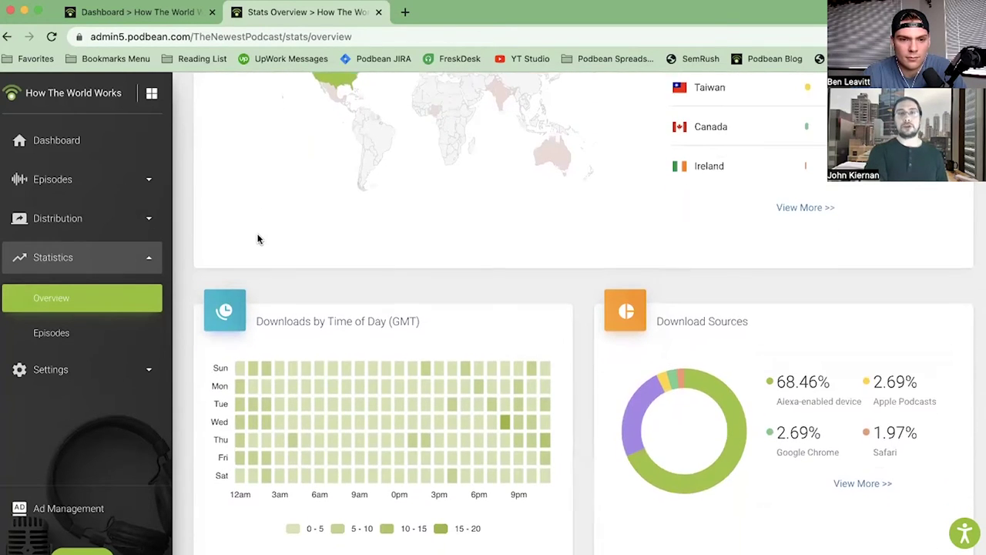
scroll(580, 365, down, 1)
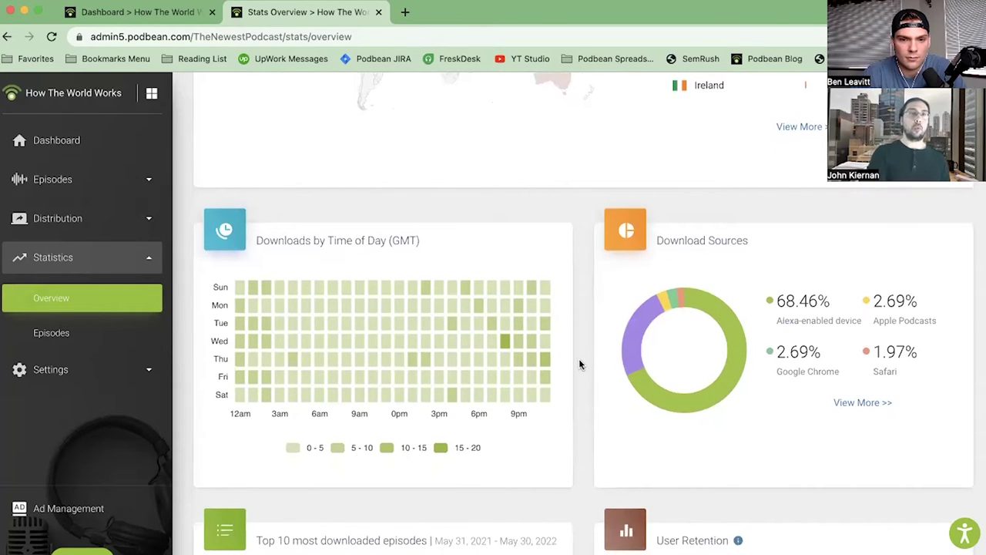
scroll(580, 365, down, 2)
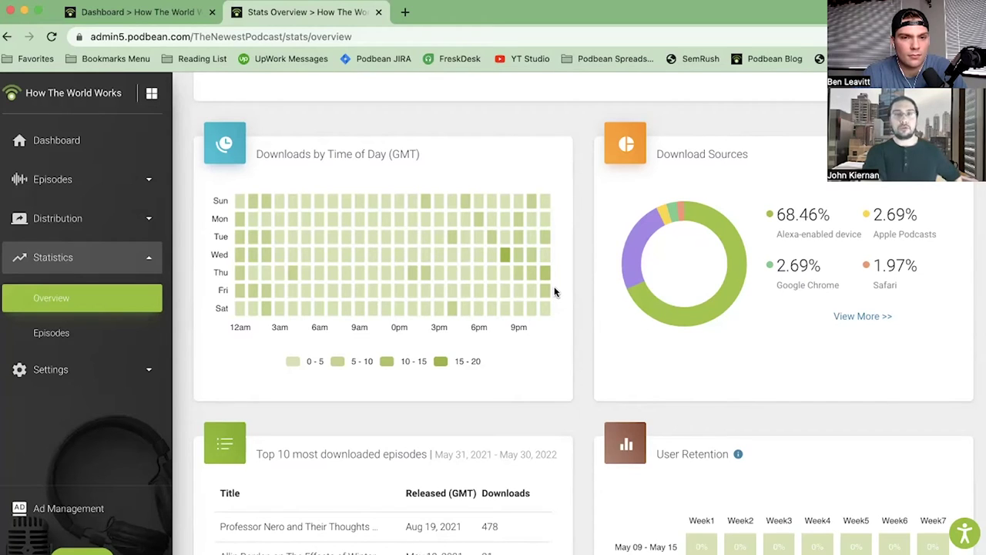
mouse_move(506, 259)
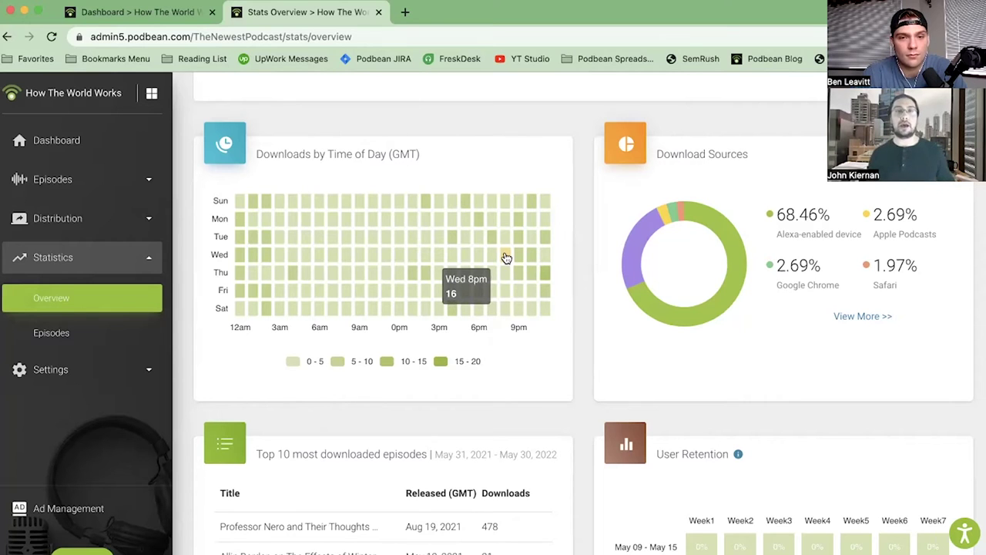
mouse_move(467, 258)
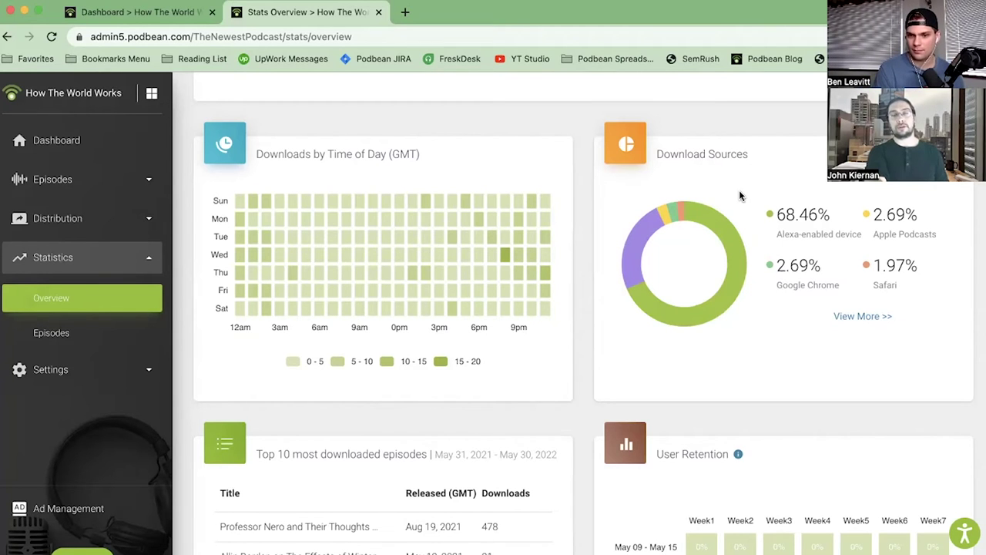
Look through the complete Download Sources client list, including iHeartRadio, Podbean App and Others, and close it
click(854, 314)
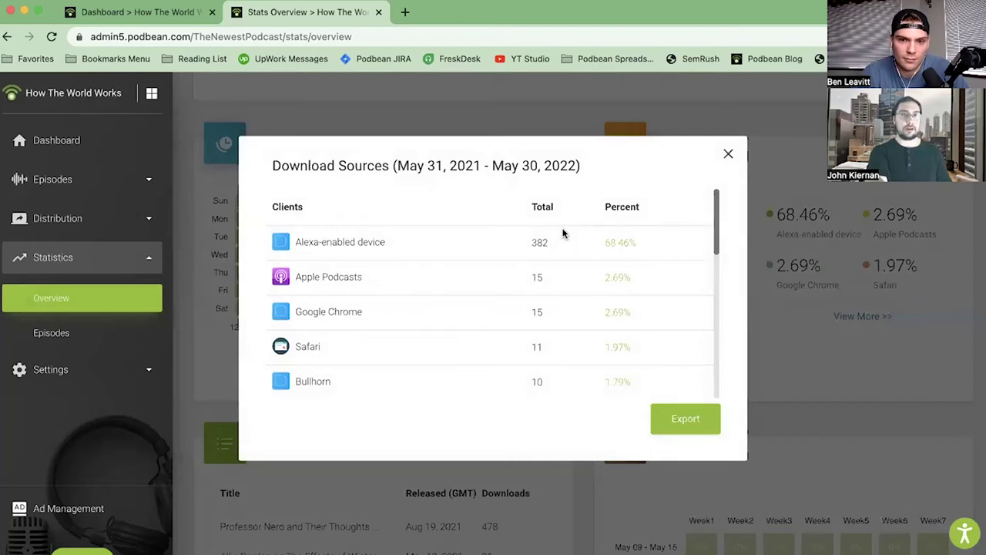
scroll(563, 233, down, 3)
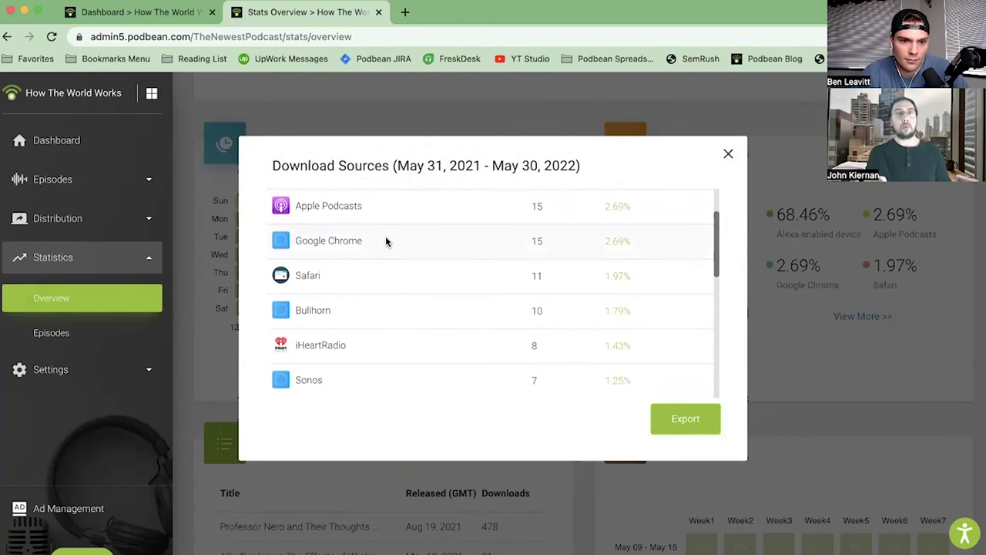
scroll(387, 241, down, 4)
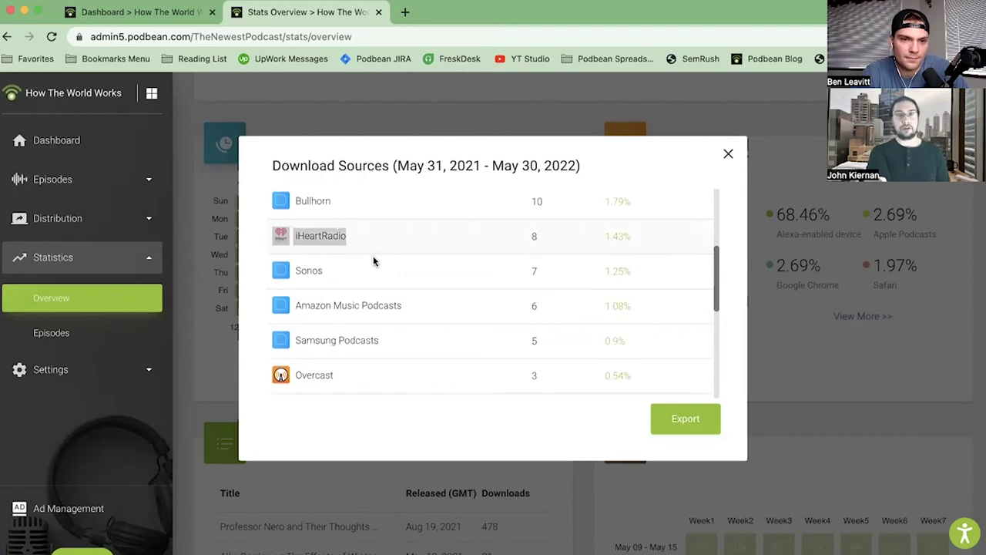
scroll(374, 262, down, 2)
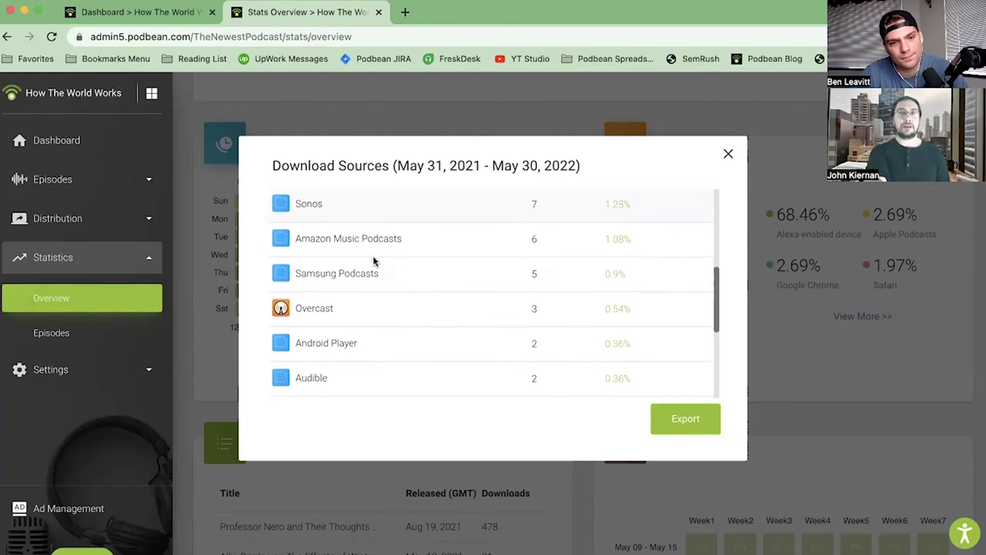
scroll(374, 262, down, 1)
scroll(373, 262, down, 3)
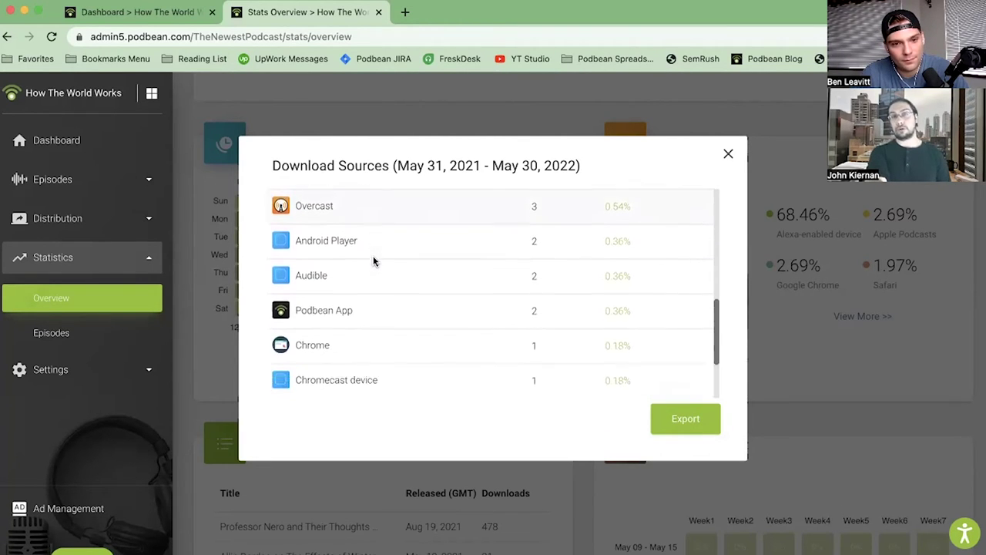
triple_click(358, 277)
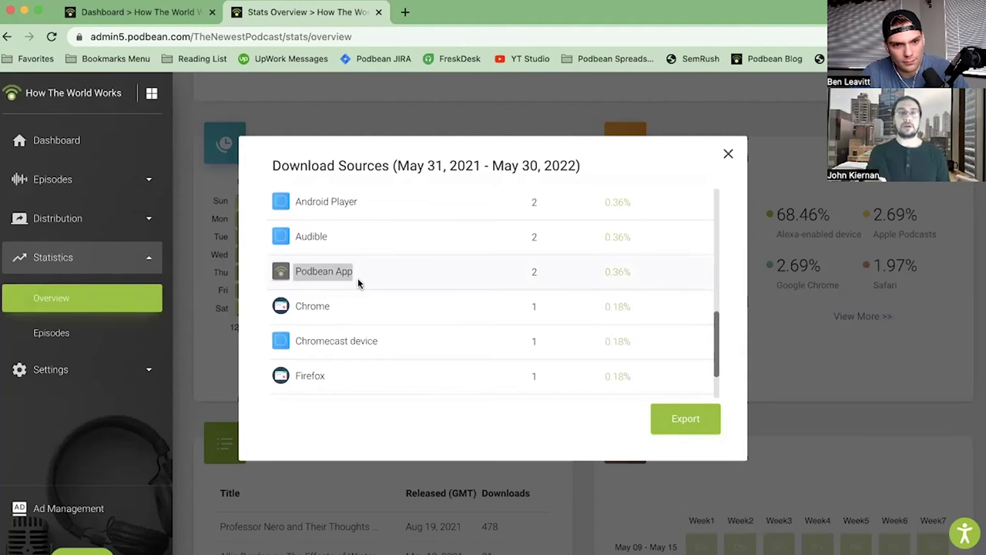
click(357, 278)
scroll(357, 277, down, 2)
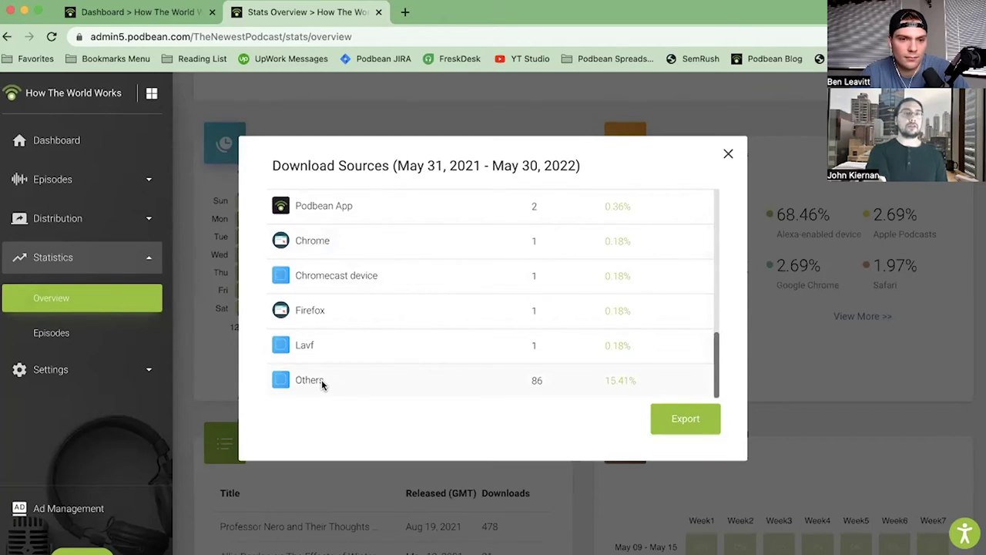
click(729, 155)
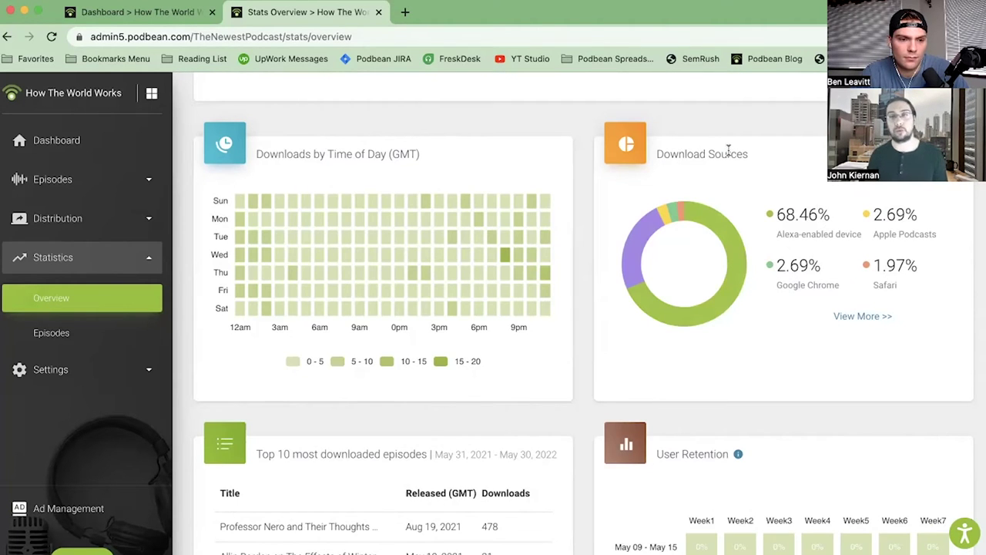
Review the Top 10 most downloaded episodes and the User Retention chart, and return to the statistics overview's summary
scroll(729, 151, down, 5)
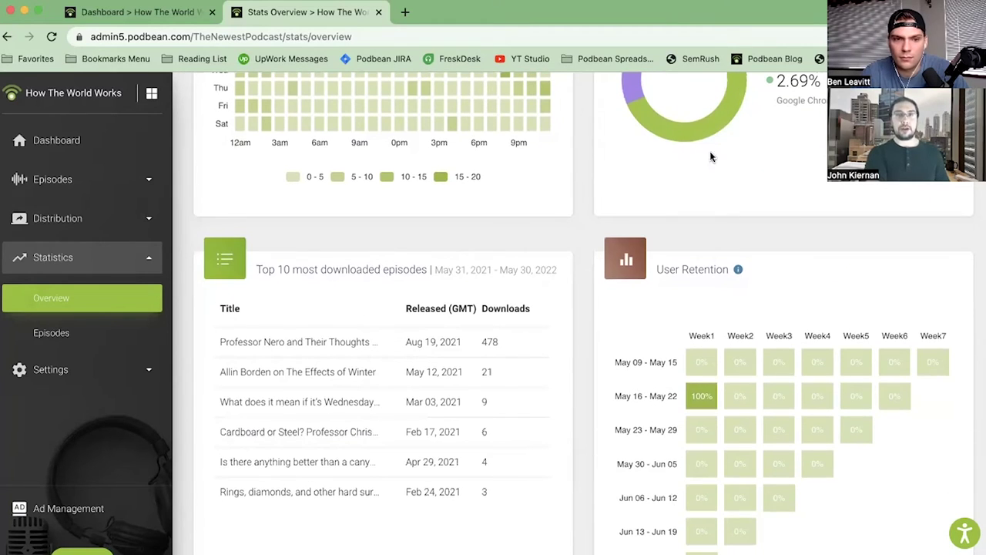
scroll(567, 182, down, 1)
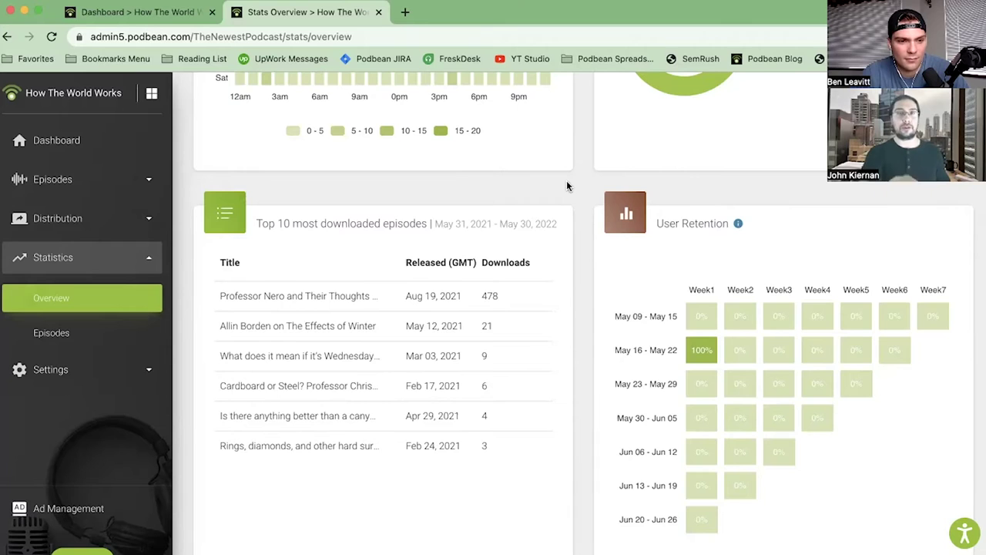
scroll(567, 186, down, 1)
scroll(566, 185, up, 1)
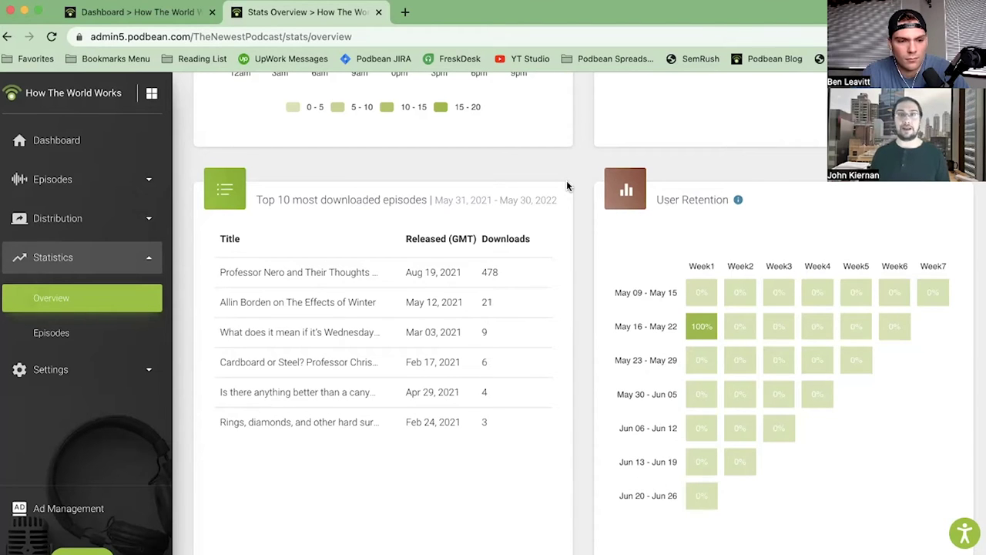
scroll(568, 186, up, 5)
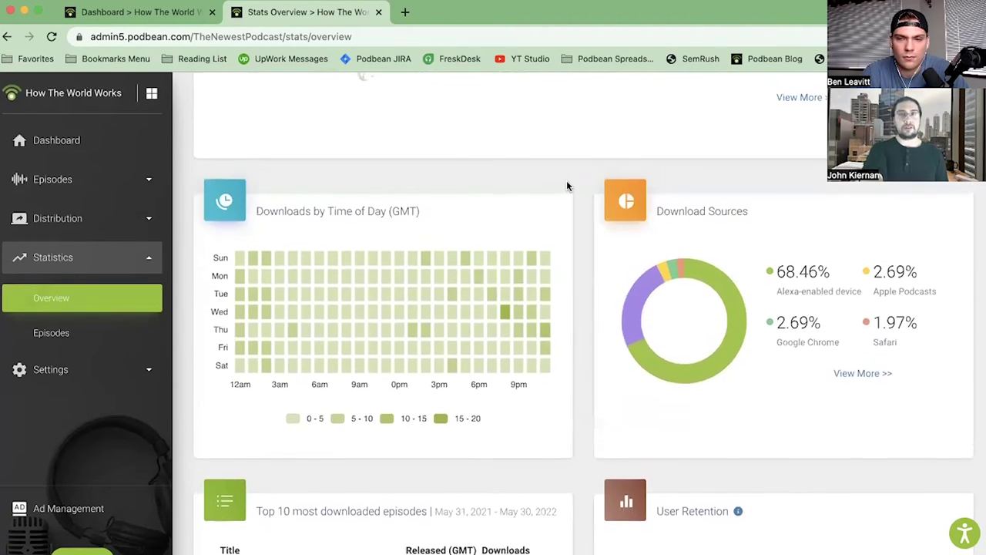
scroll(567, 185, up, 10)
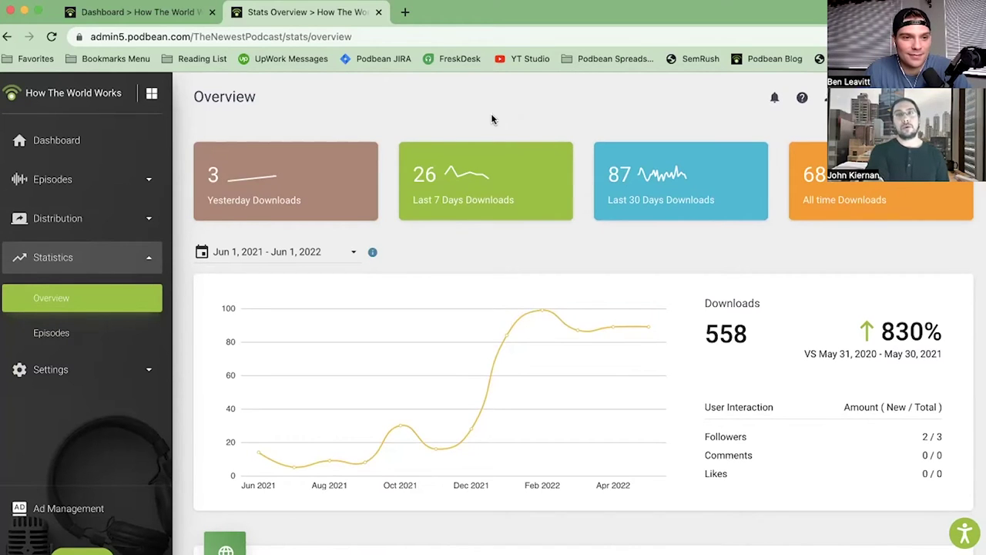
Revisit the Embeddable Player distribution page and look through the list of directories on the Podcast Apps page
click(97, 228)
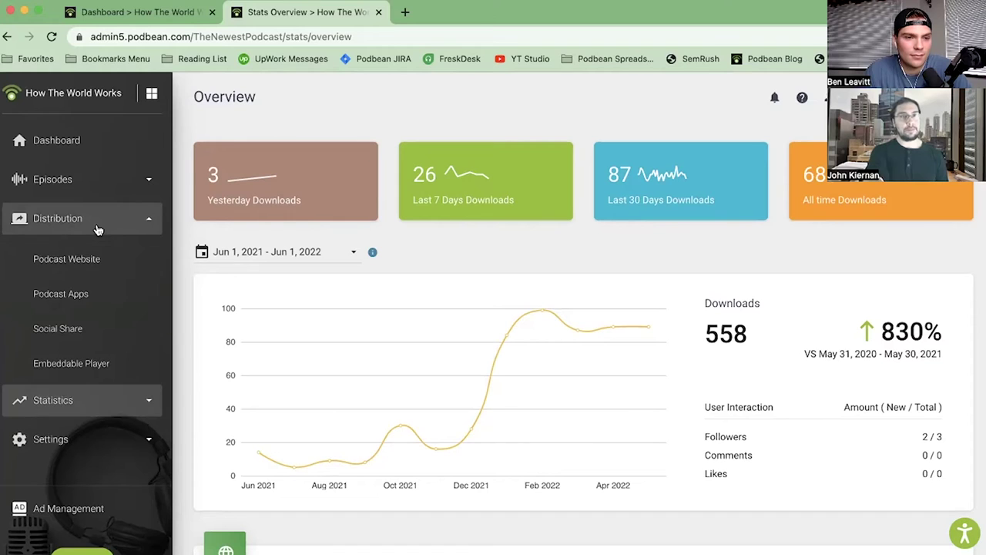
click(97, 371)
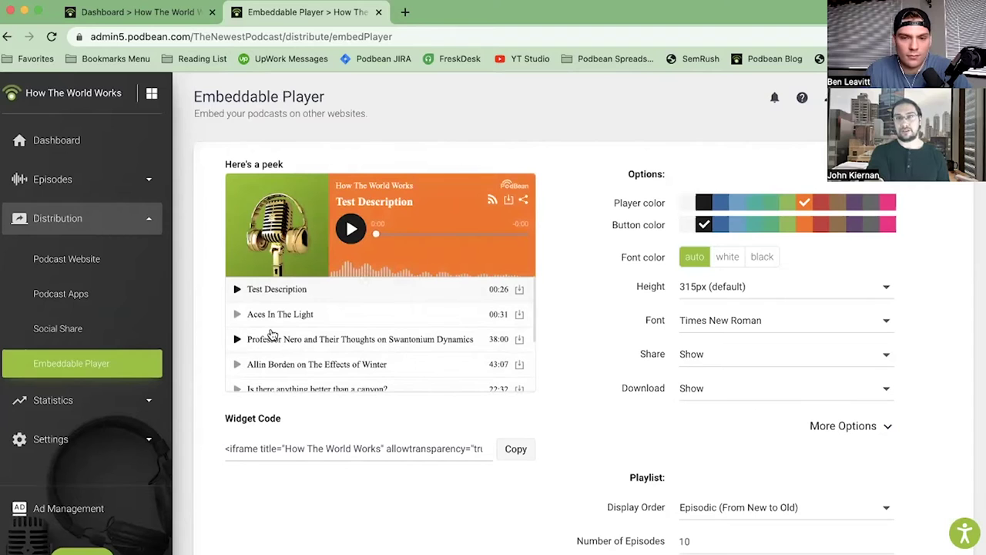
click(106, 299)
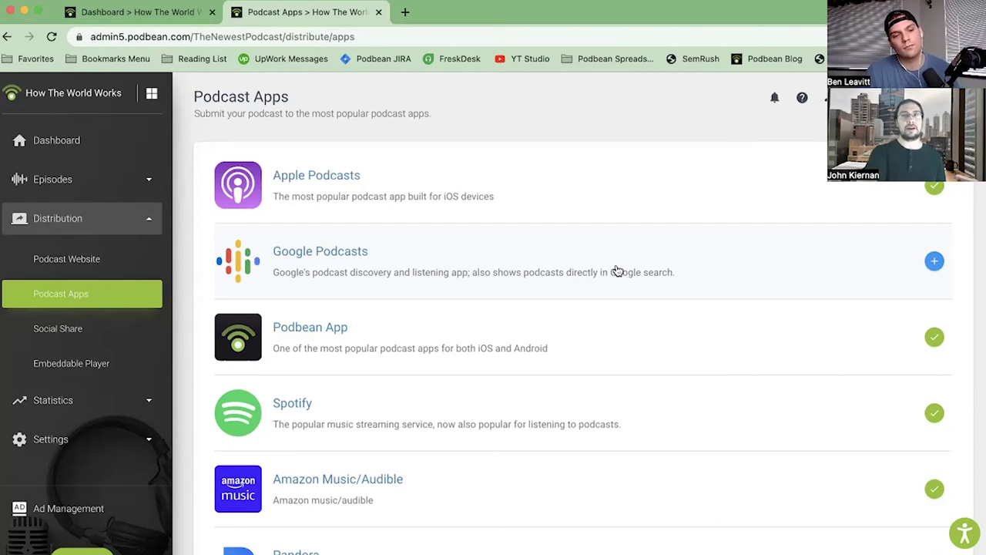
scroll(983, 268, down, 1)
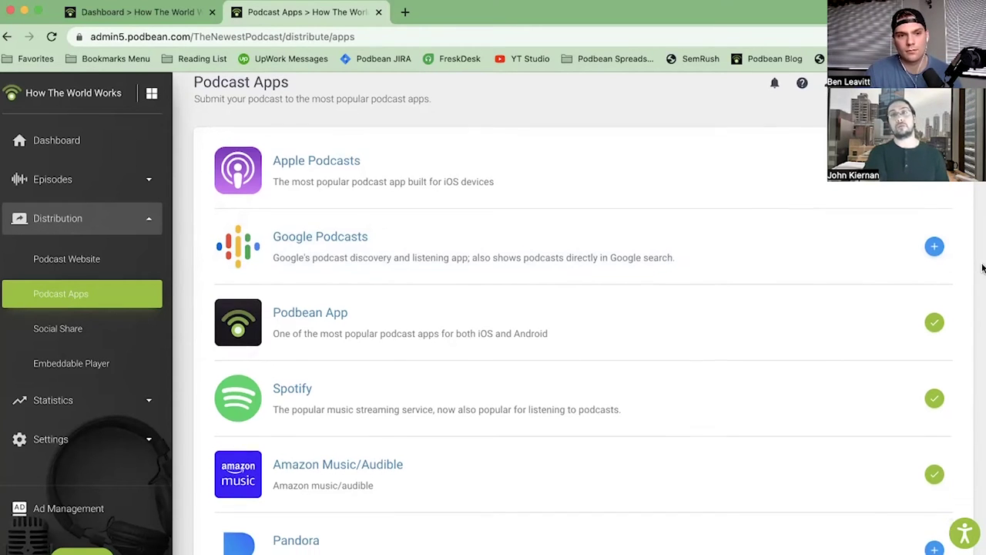
scroll(982, 267, down, 5)
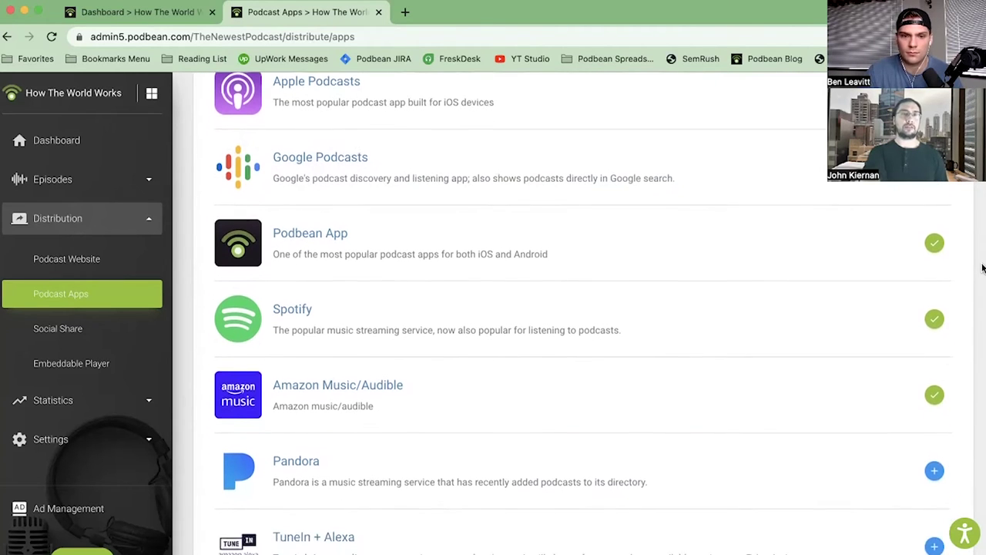
scroll(983, 267, down, 7)
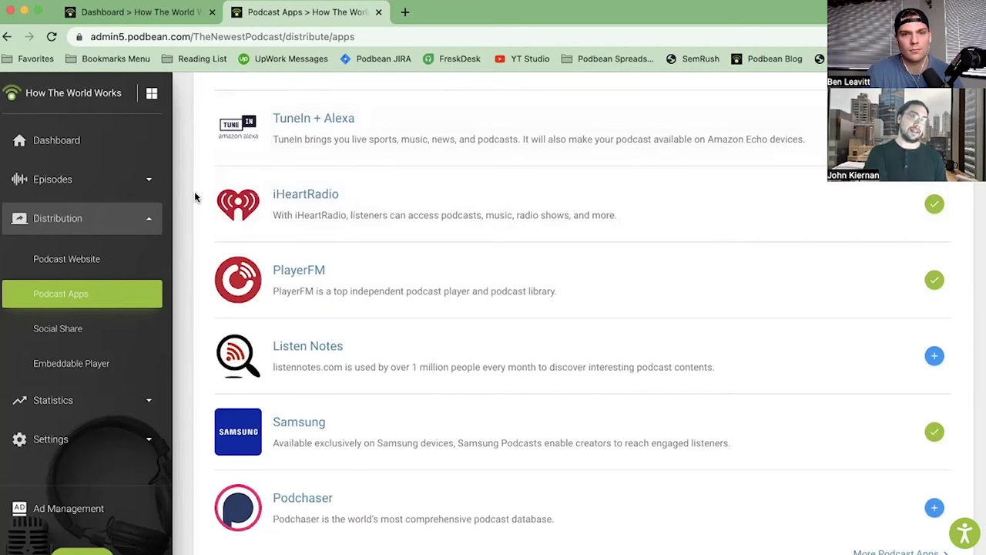
key(super+r)
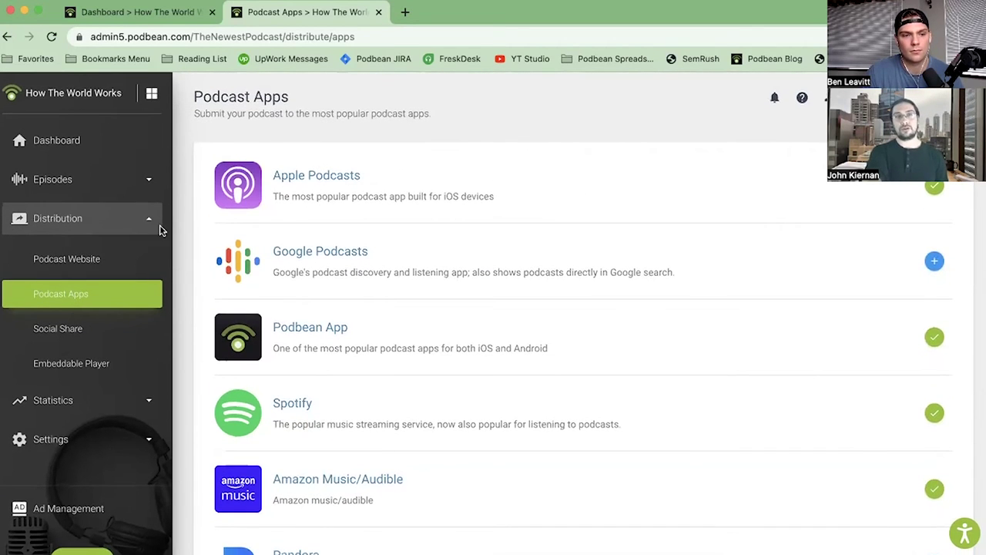
View the Social Share platforms and browse the available website themes on the Podcast Website page
click(98, 332)
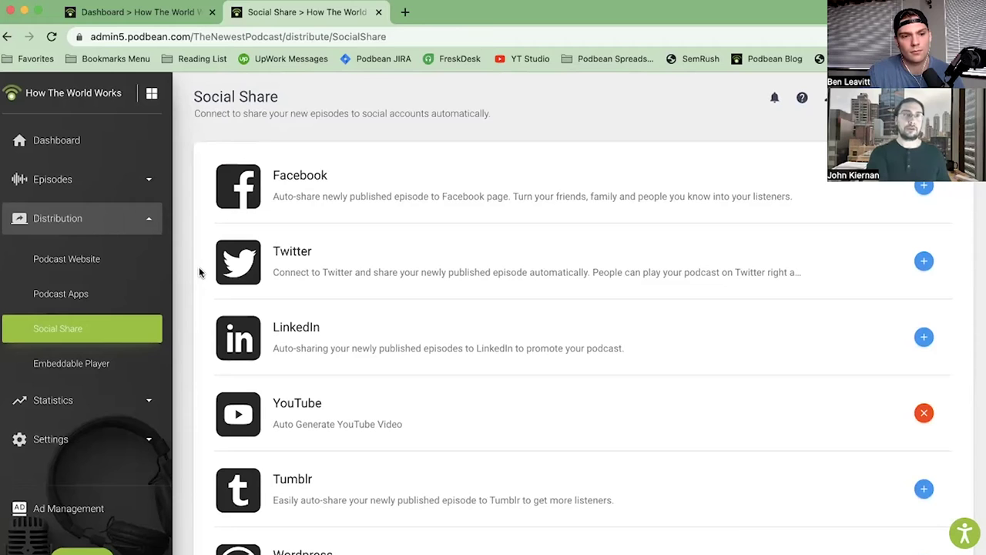
click(105, 267)
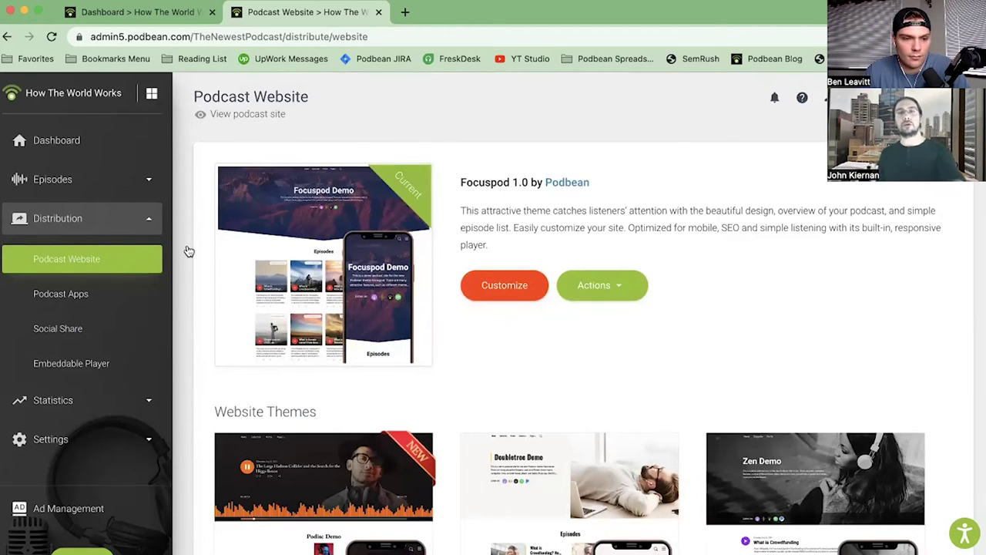
scroll(751, 242, down, 5)
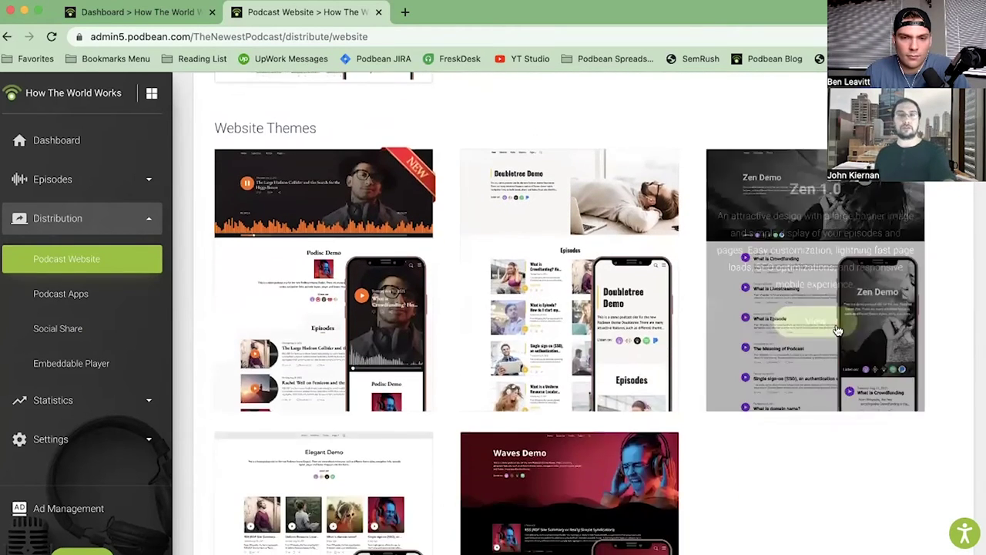
scroll(839, 330, down, 2)
scroll(774, 371, up, 5)
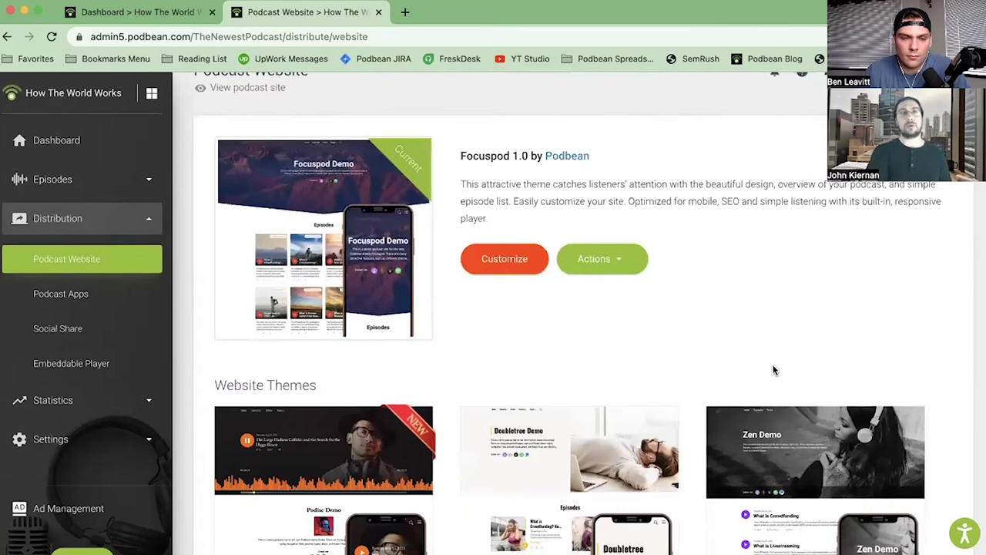
Check the additional actions for the current Focuspod 1.0 theme and open it for customizing in the Theme Editor
click(617, 270)
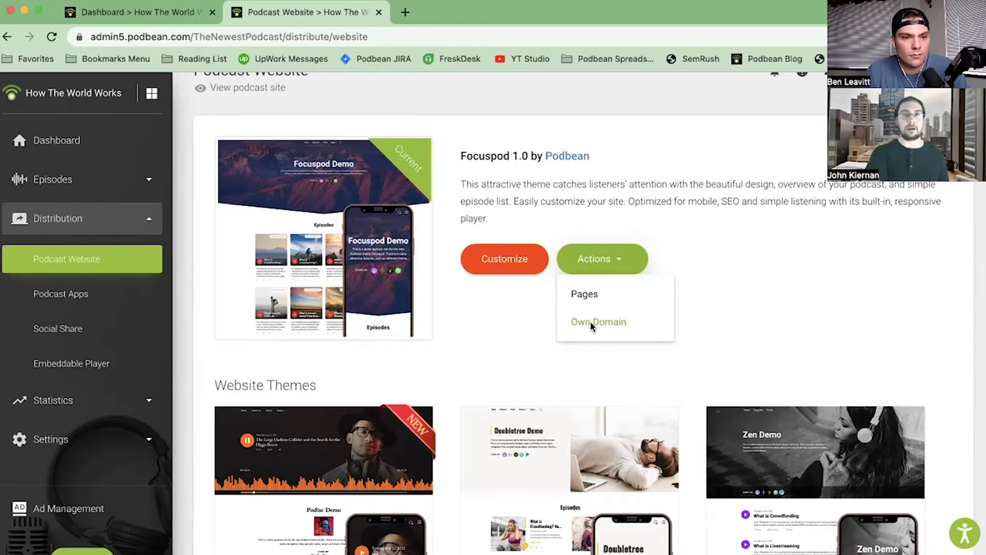
click(508, 260)
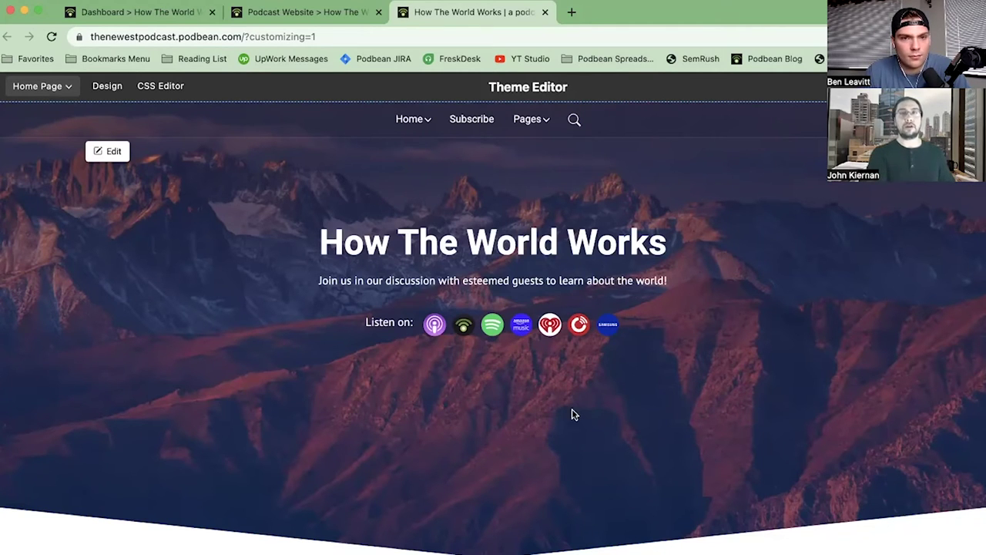
View the website's CSS Editor and try Dark mode in the design settings before returning to Light mode
click(142, 87)
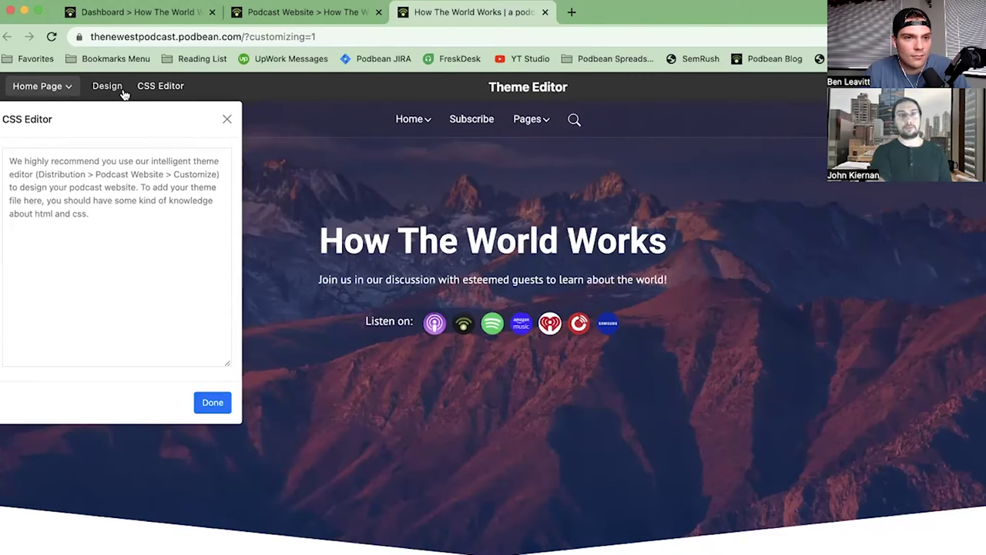
click(108, 86)
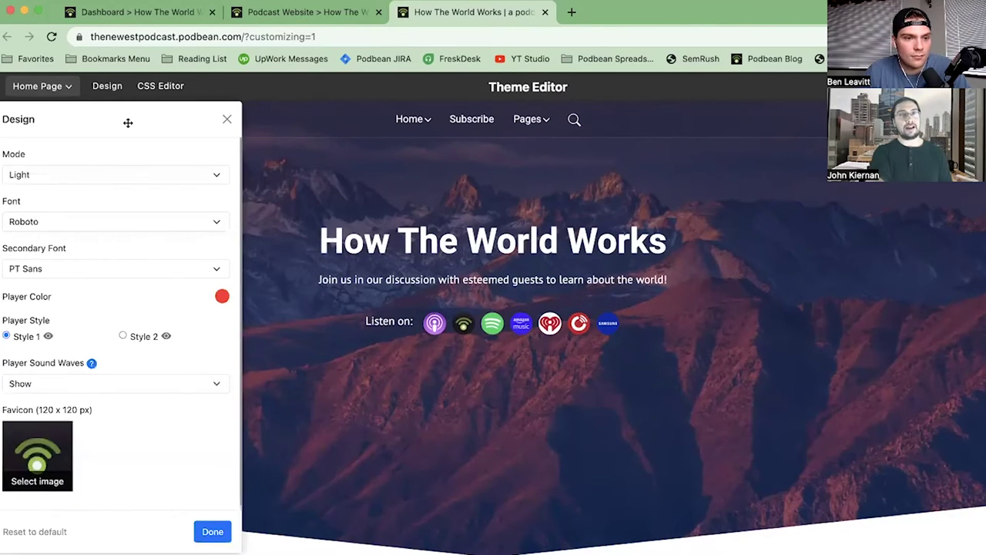
click(135, 174)
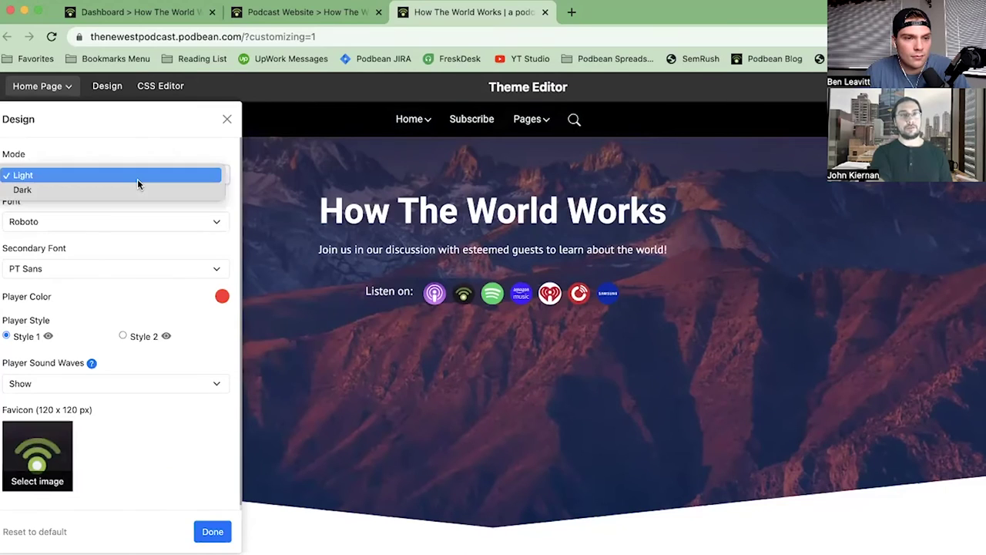
click(139, 188)
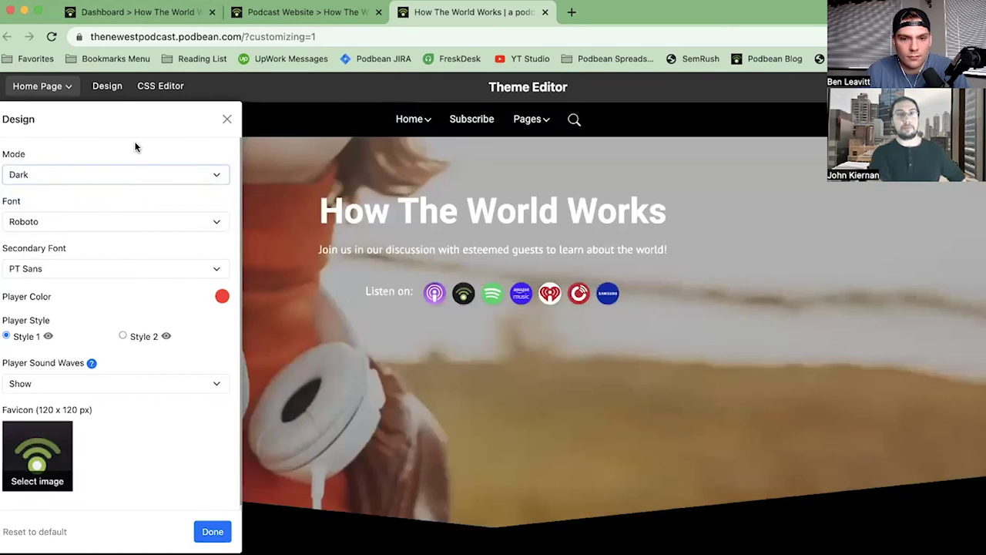
click(136, 174)
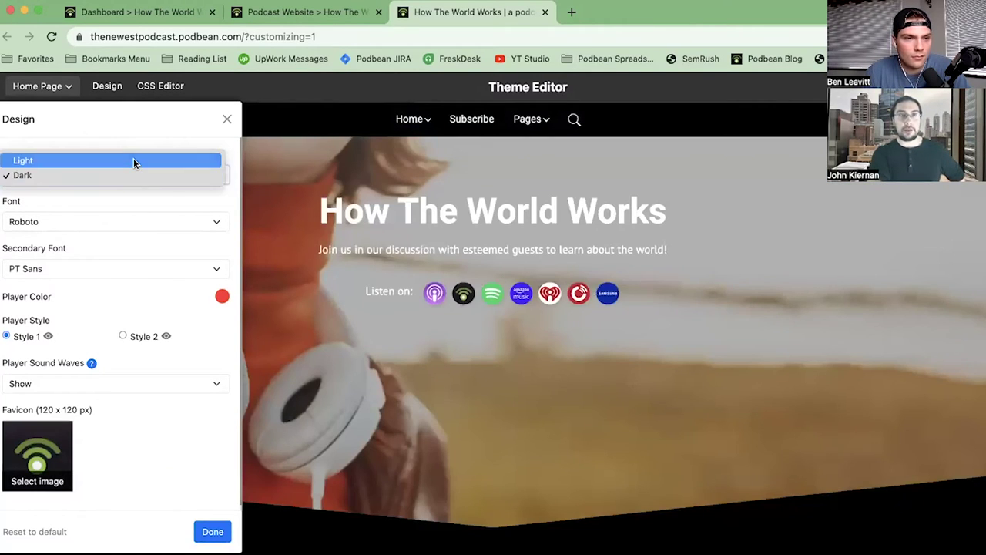
click(133, 159)
Set the website's main font to PT Sans, and try player Style 2 before returning to Style 1
click(121, 331)
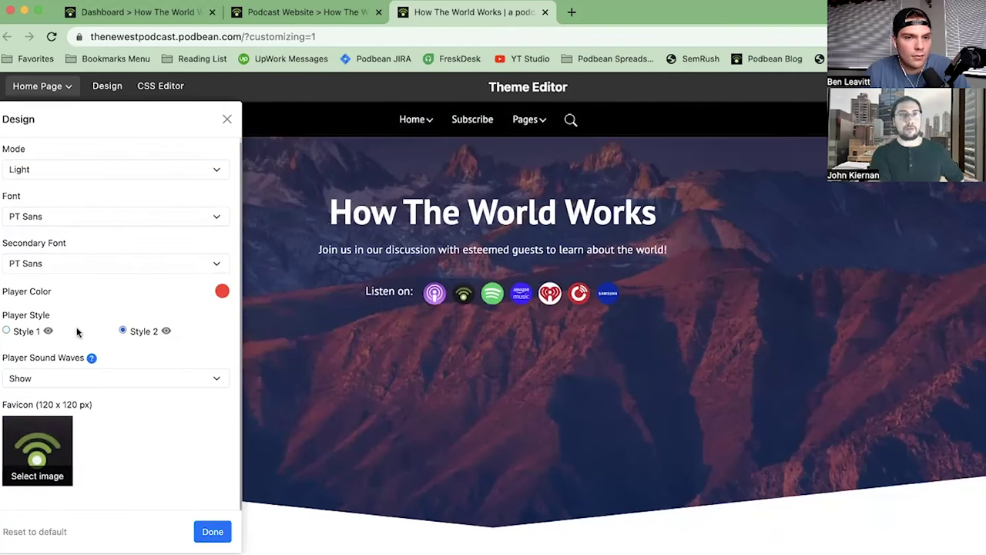
click(6, 331)
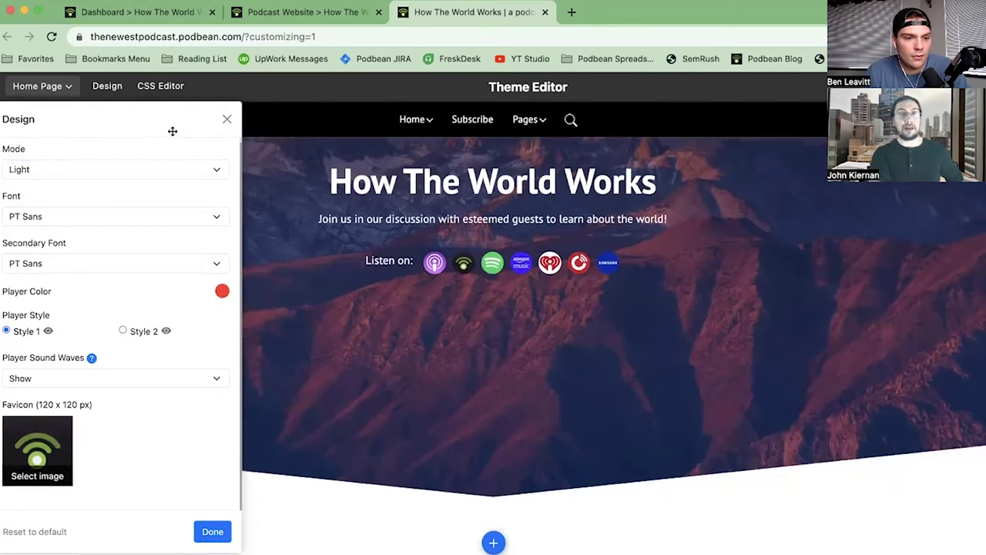
click(226, 121)
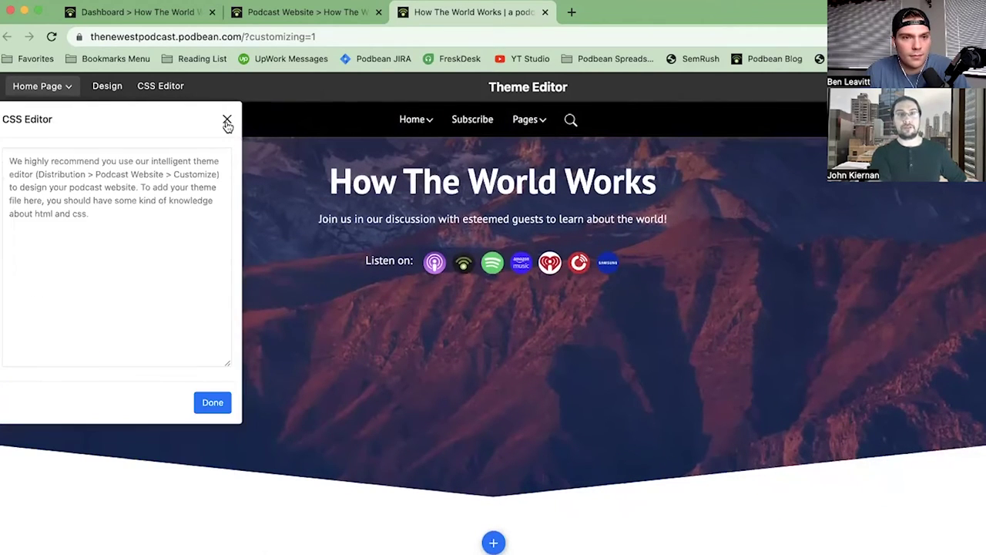
click(227, 120)
Look at the Add Section layout options, close them, and review the Episodes section of the website's home page
scroll(234, 216, down, 3)
scroll(233, 219, down, 5)
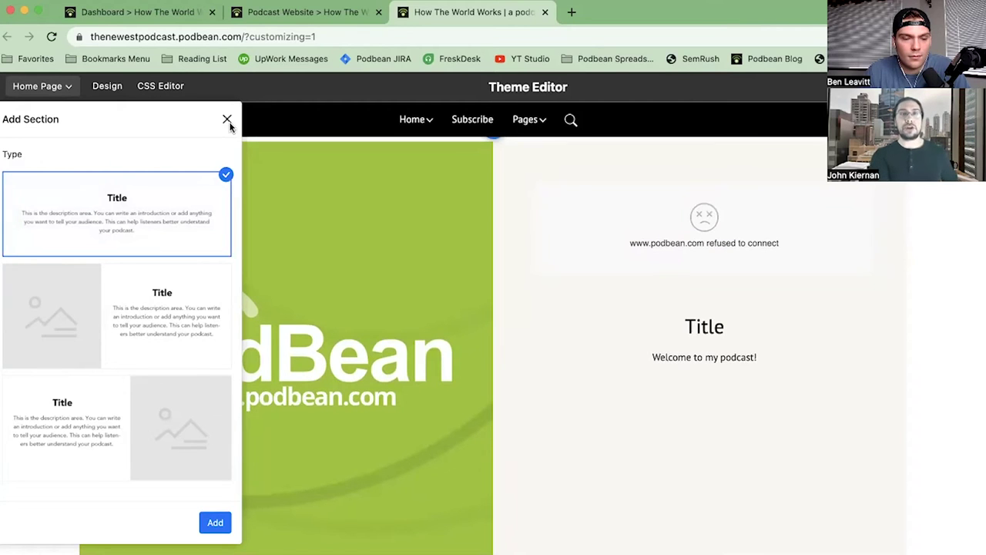
click(227, 121)
scroll(270, 308, down, 5)
scroll(271, 310, down, 4)
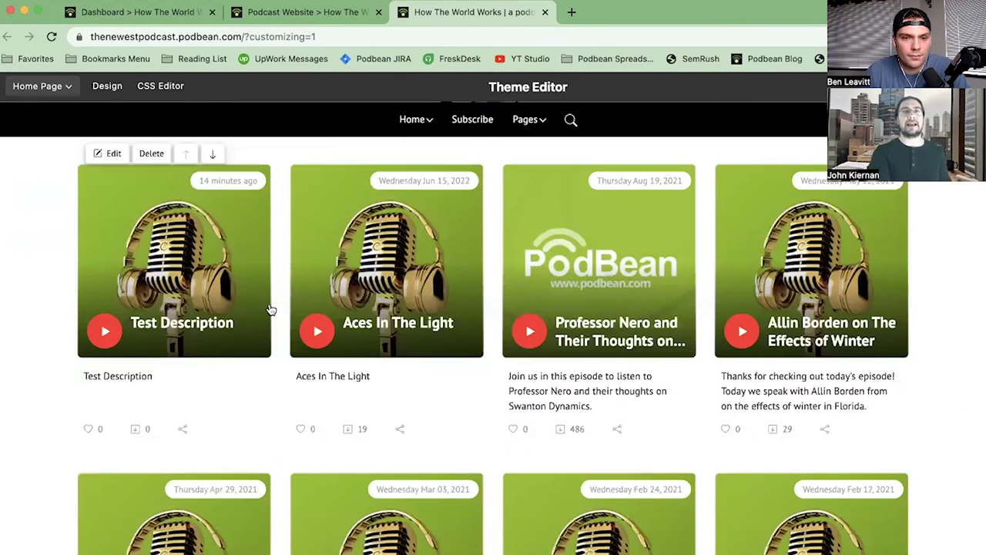
scroll(271, 310, up, 1)
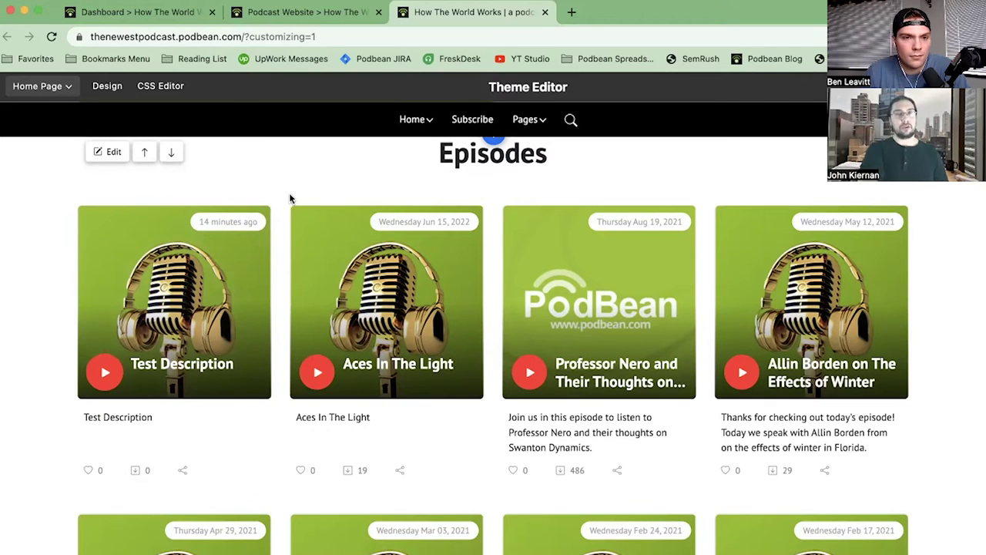
scroll(293, 189, down, 1)
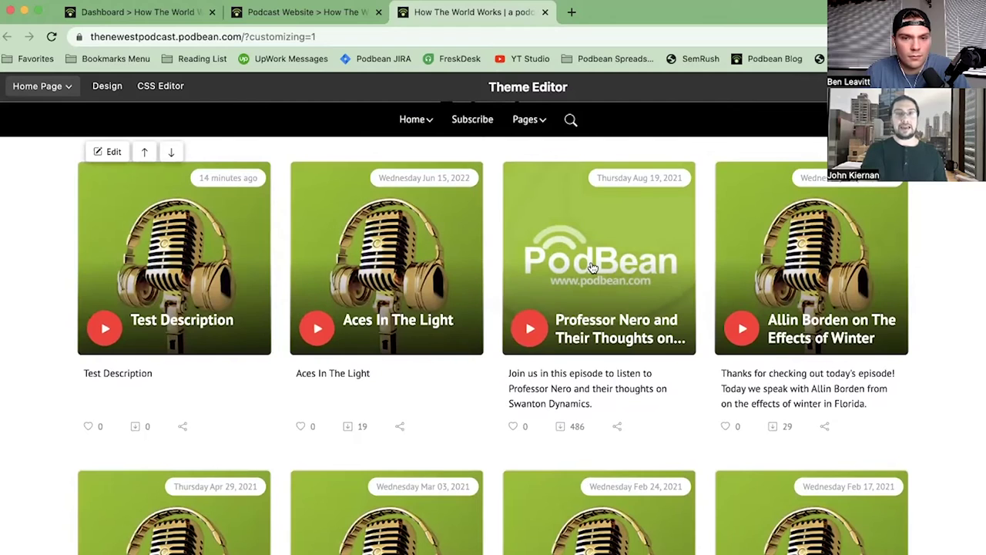
Preview the audio player by playing and pausing the Aug 19, 2021 episode, and leave the Theme Editor without saving
click(530, 328)
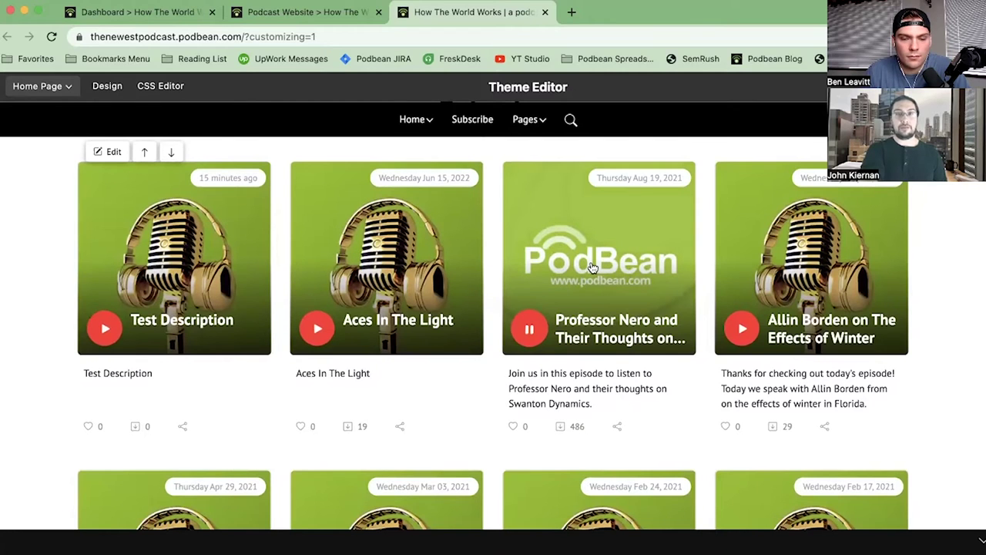
click(527, 327)
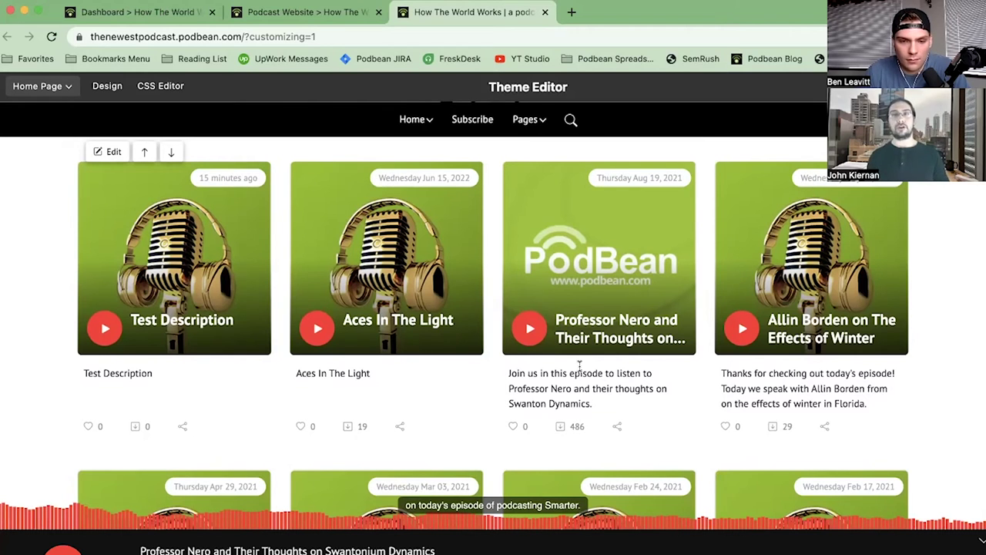
key(super+w)
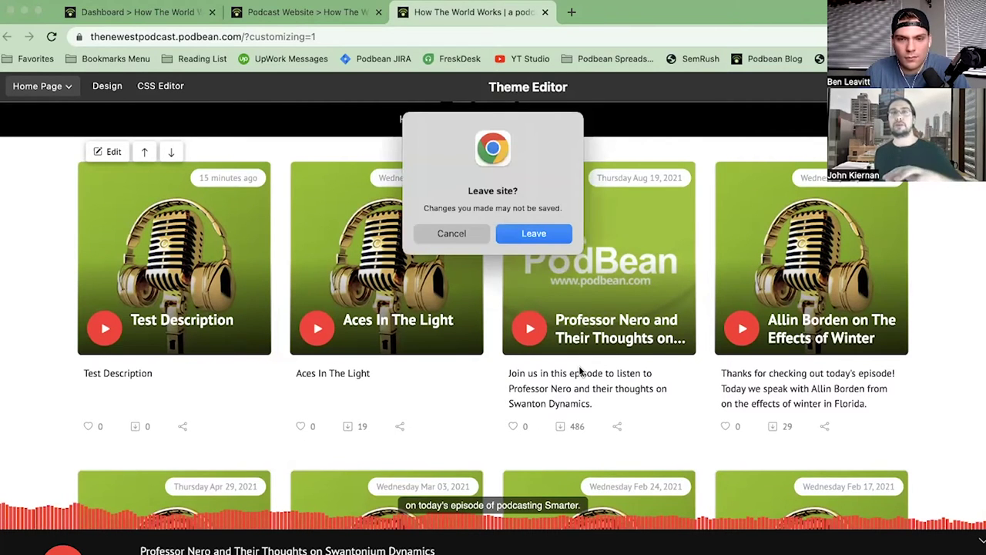
key(Return)
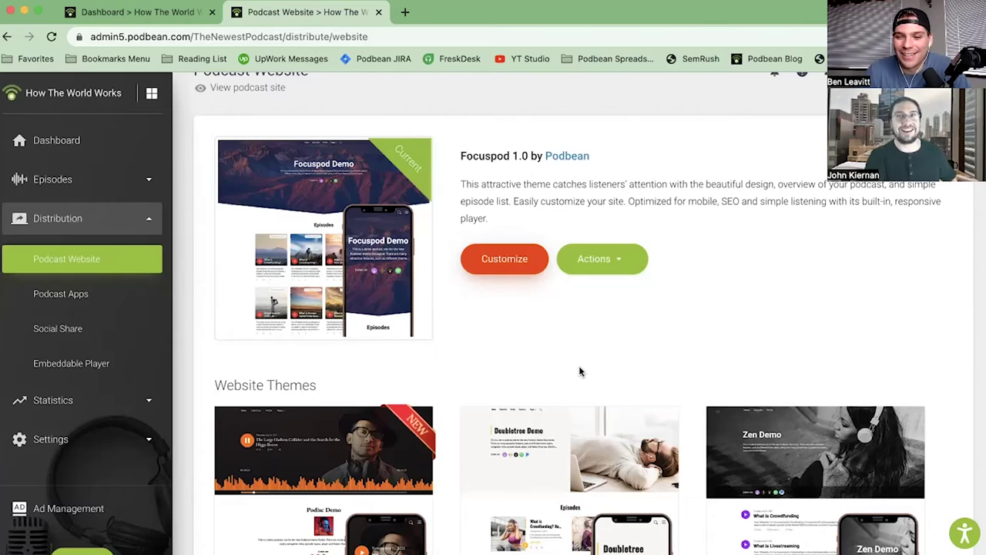
View the podcast's Plugins settings page and open the Ad Management page
click(95, 446)
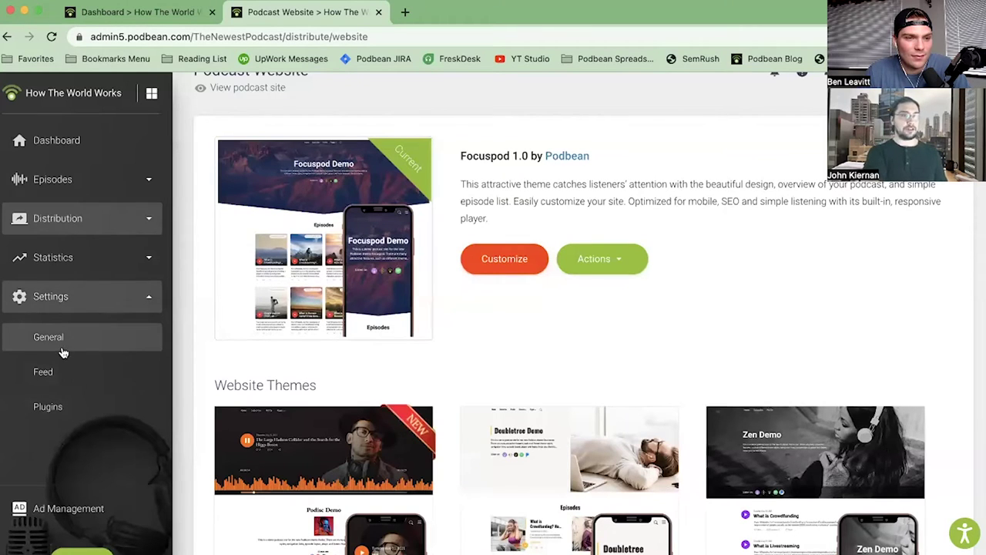
click(77, 417)
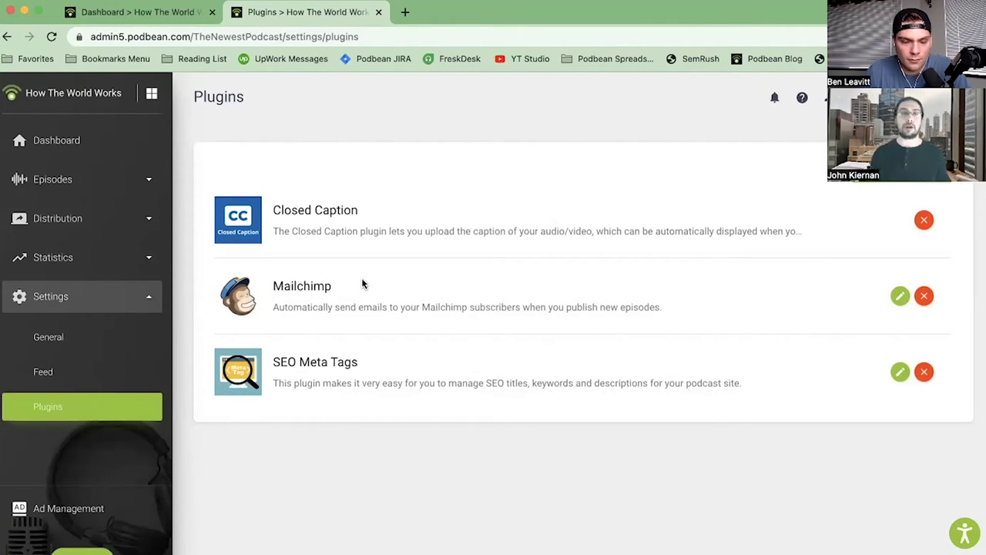
click(68, 509)
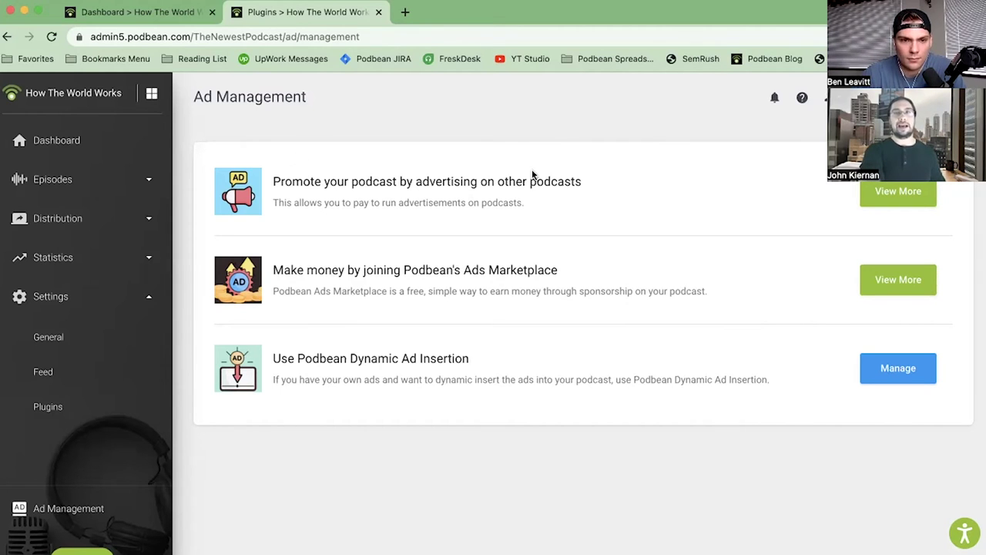
Open the Create Campaign form for advertising on other podcasts, review its targeting, ad position and budget options, and close it
click(870, 190)
click(194, 200)
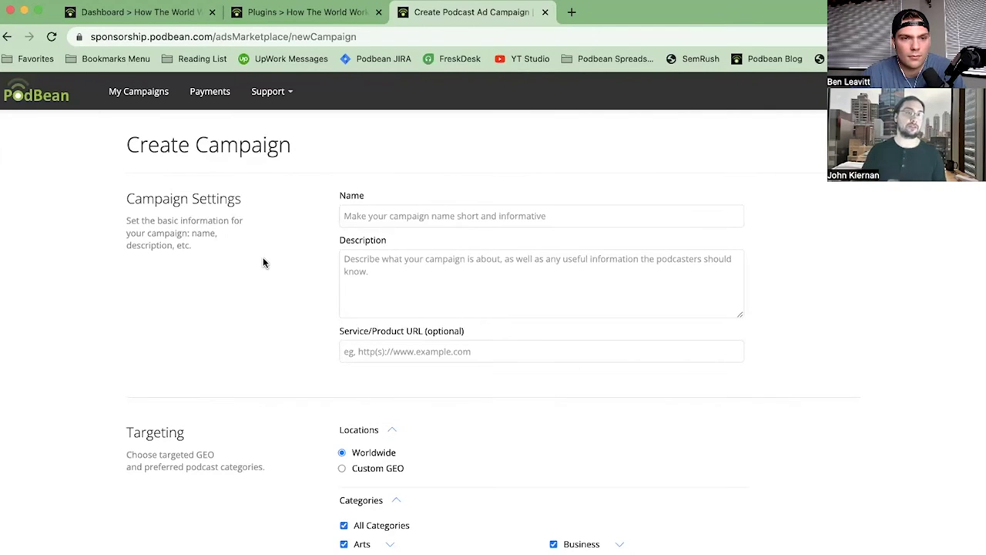
scroll(263, 263, down, 4)
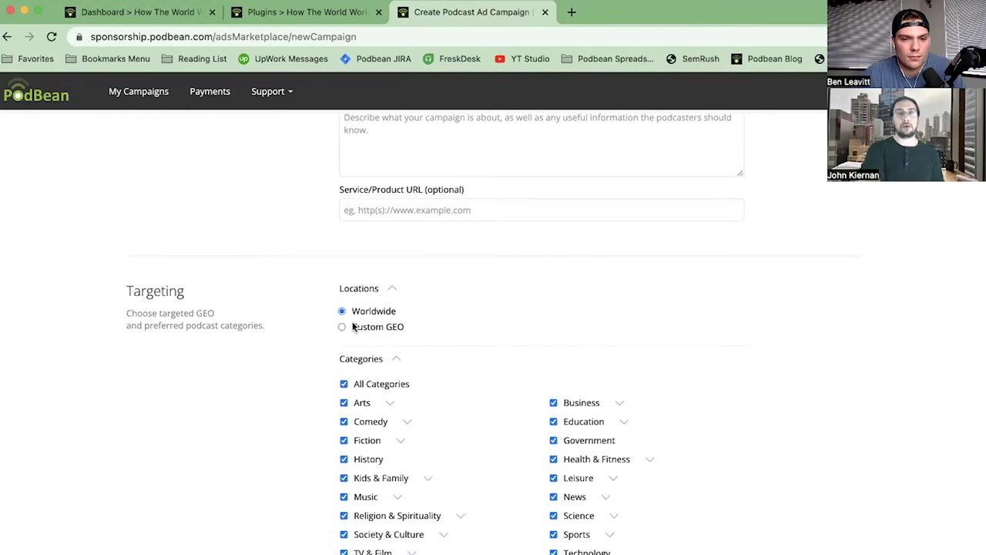
scroll(348, 337, down, 1)
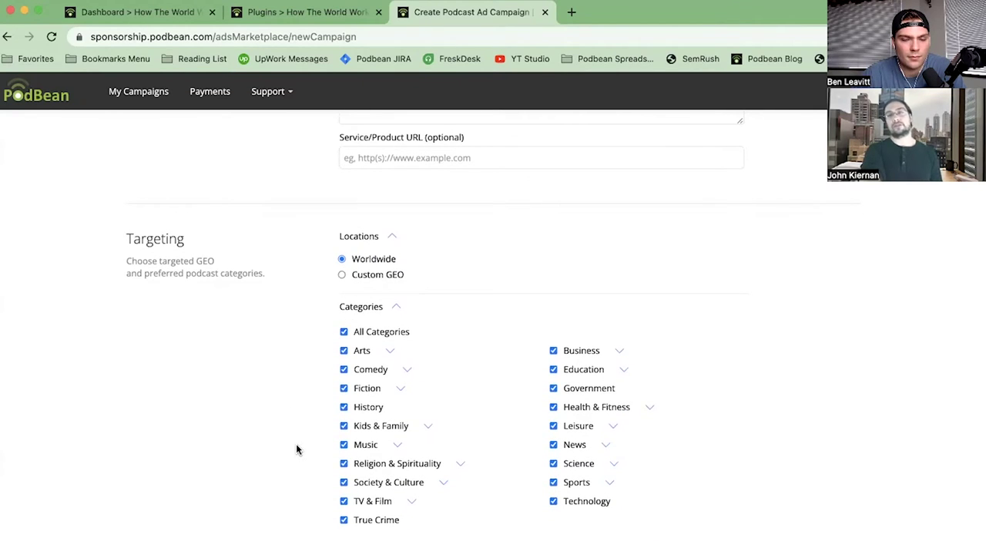
scroll(297, 450, down, 1)
scroll(298, 450, down, 1)
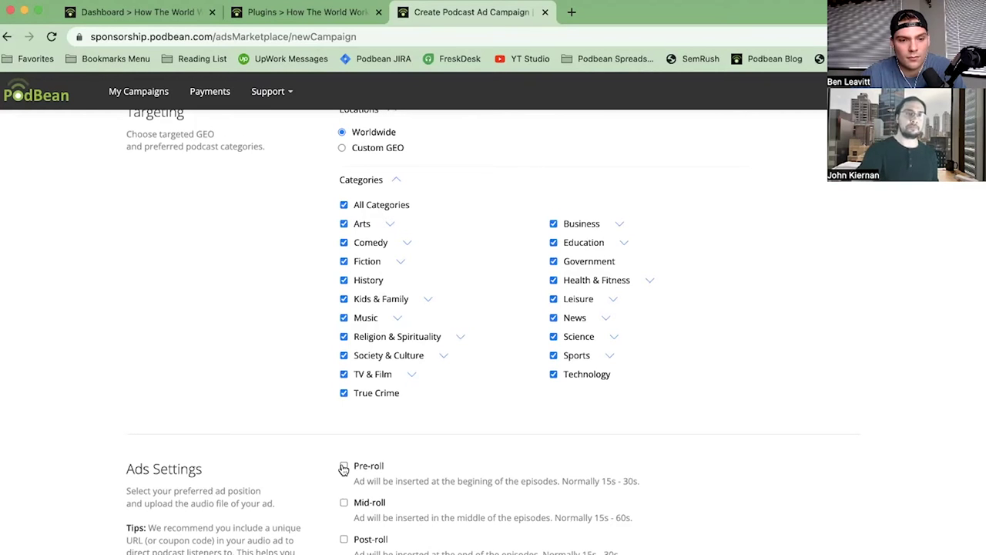
scroll(344, 468, down, 5)
scroll(344, 468, up, 3)
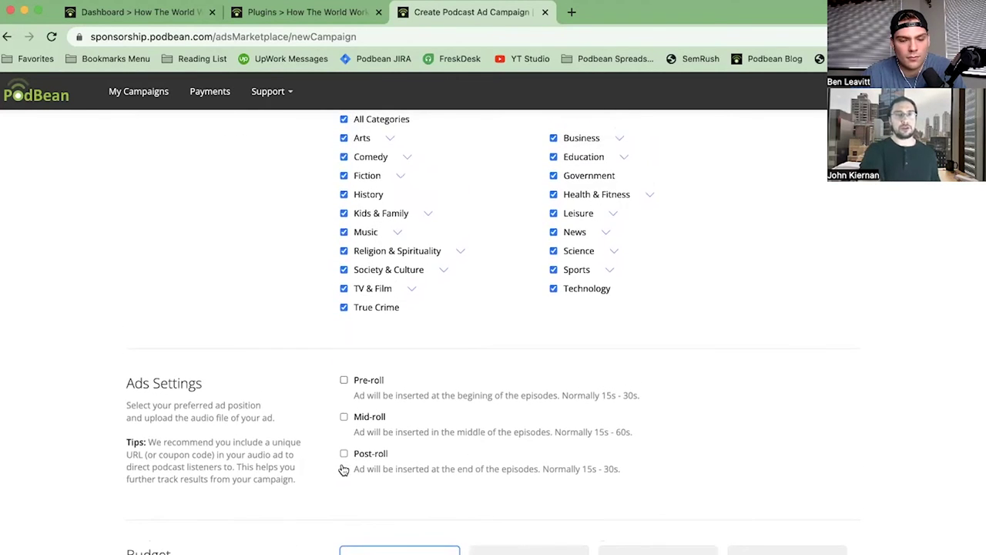
scroll(258, 502, down, 2)
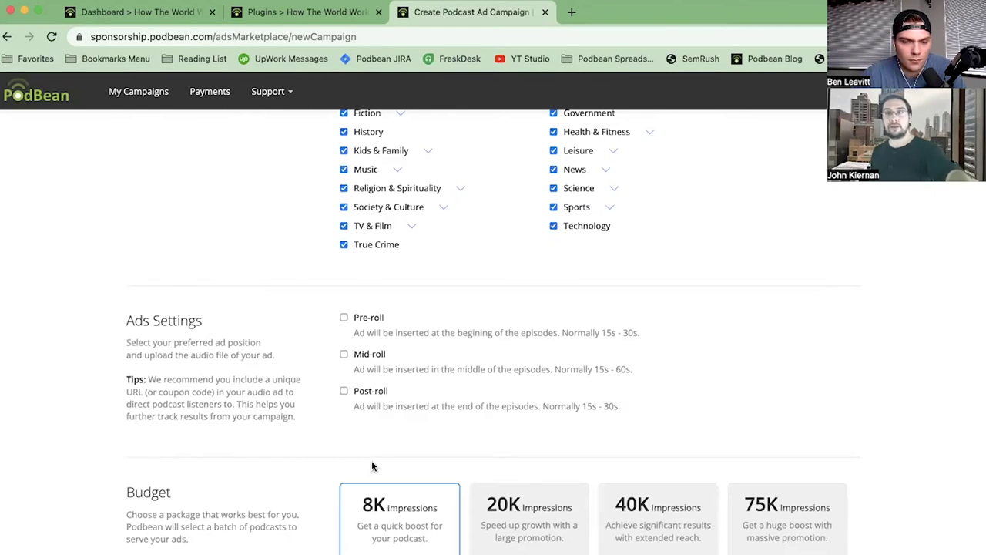
key(super+w)
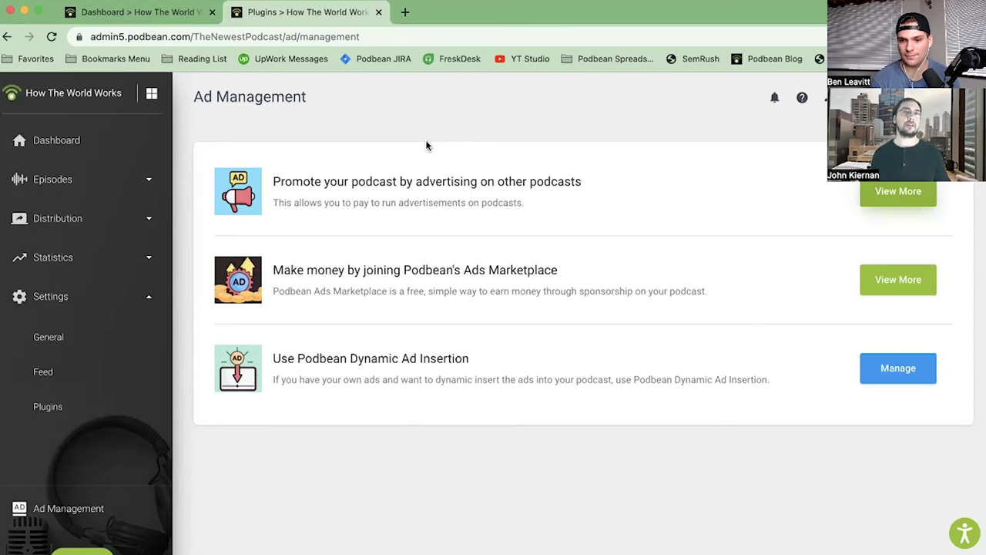
Open patron.podbean.com in a new browser tab and look through the Podbean Patron page down to its footer
click(404, 13)
text(patron)
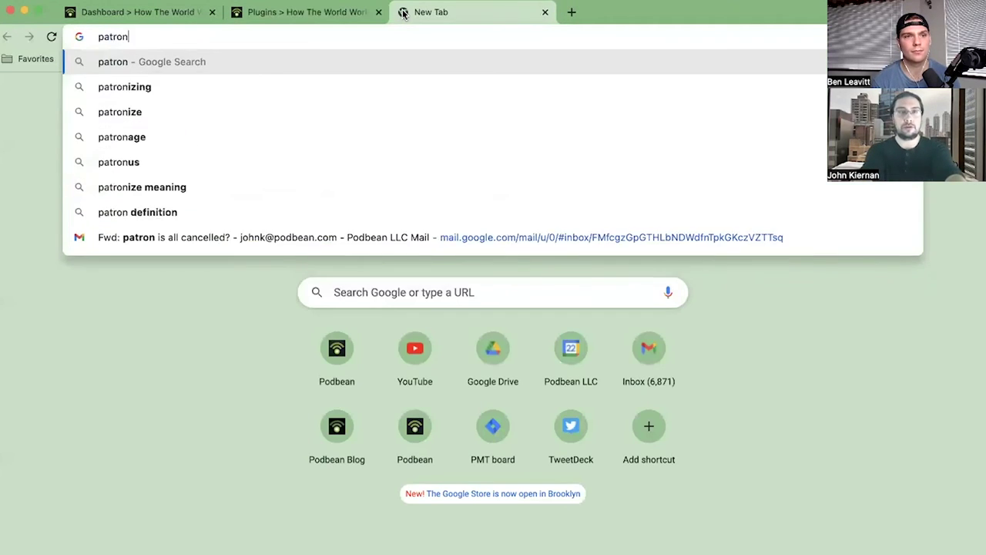
text(.podbean.com)
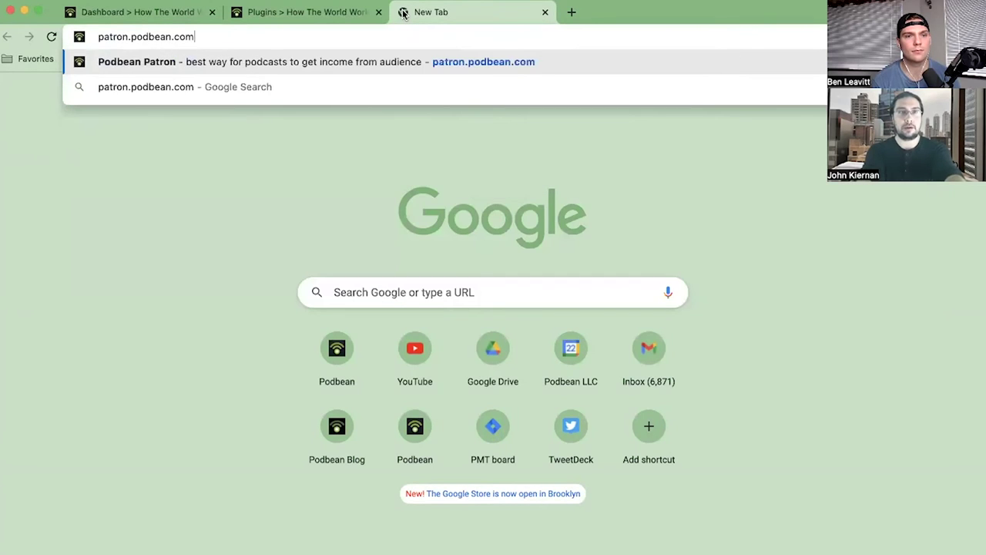
key(Return)
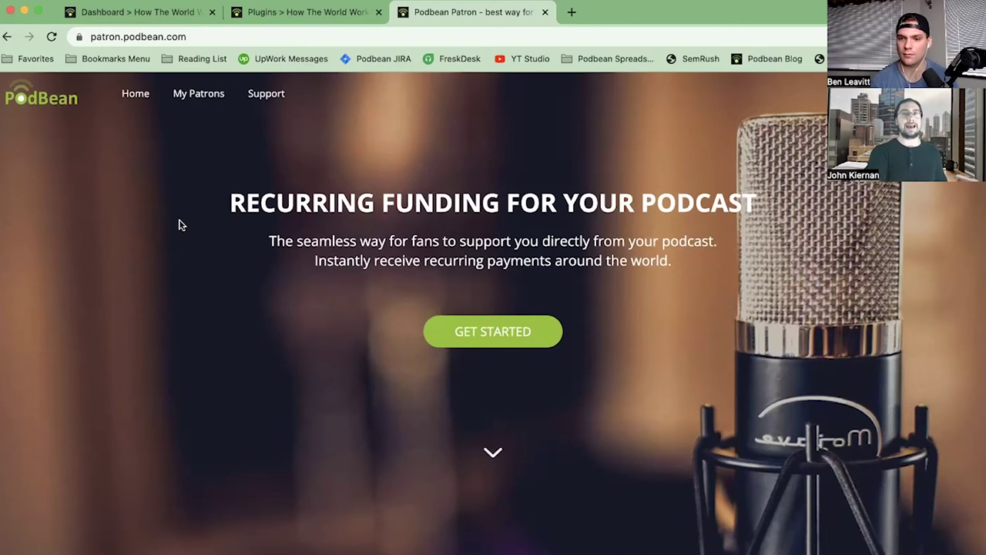
scroll(178, 224, down, 5)
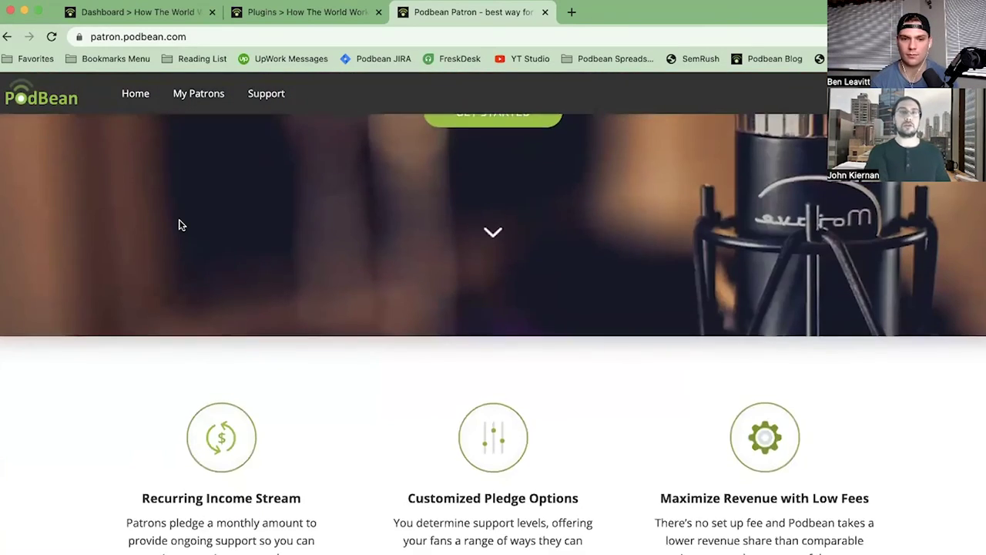
scroll(179, 225, down, 2)
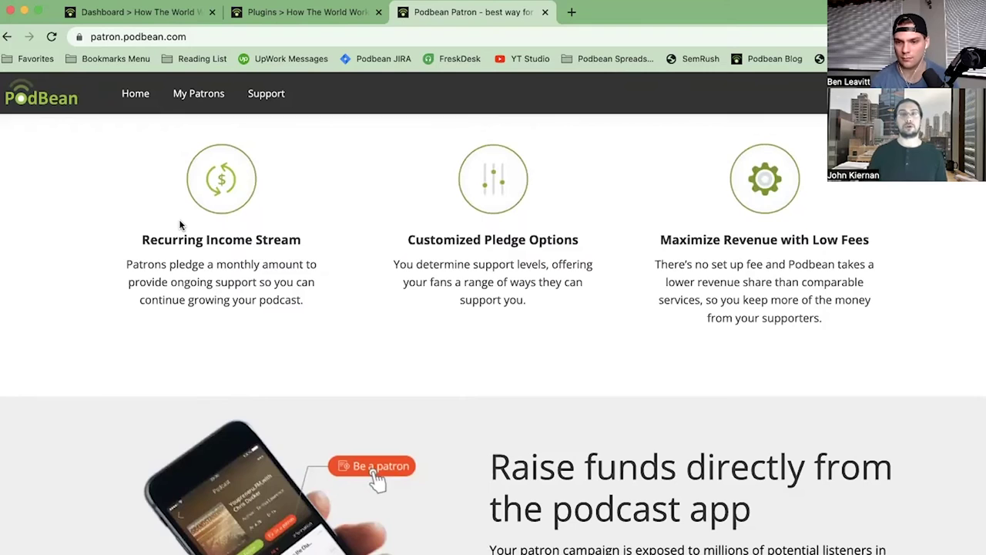
scroll(179, 224, down, 10)
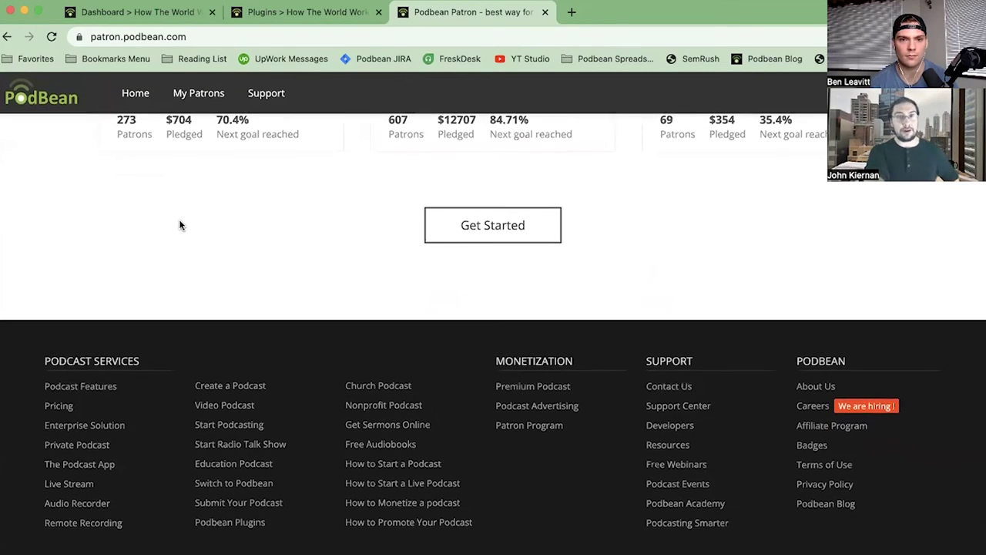